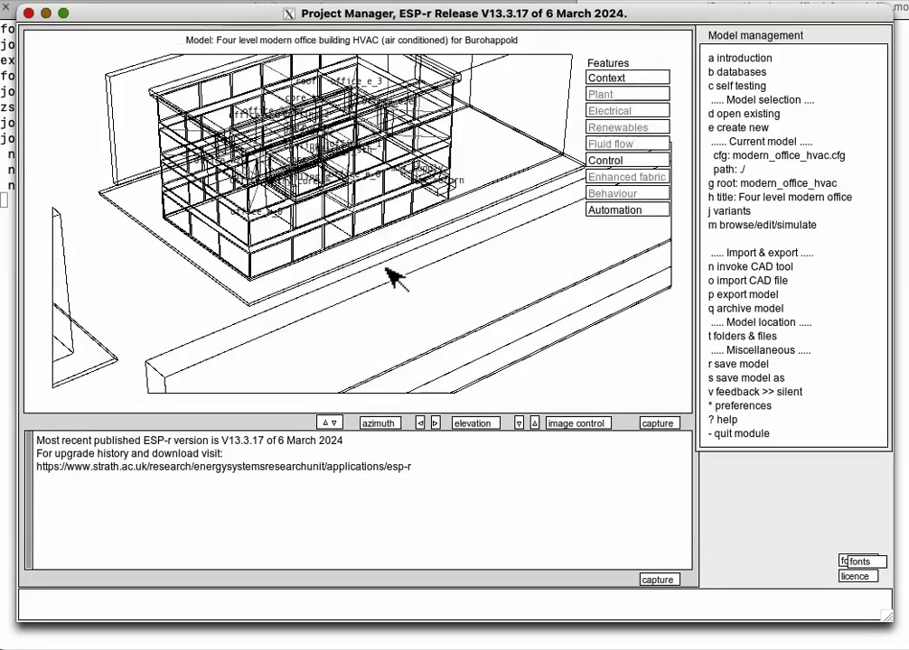
Show the geometry details of zone office_w_0 under composition > geometry & attribution
scroll(395, 278, "up", 5)
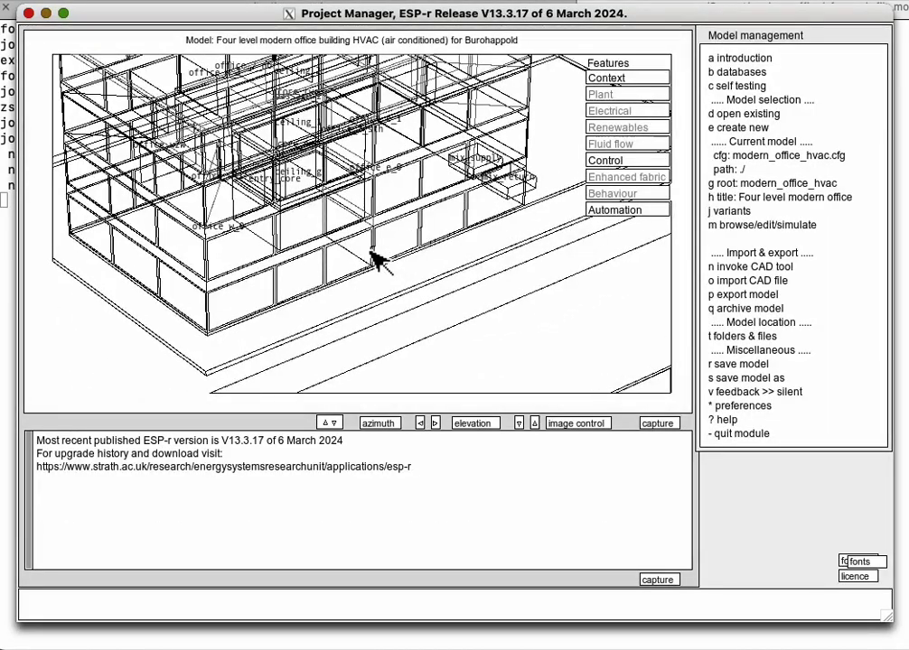
scroll(379, 260, "down", 2)
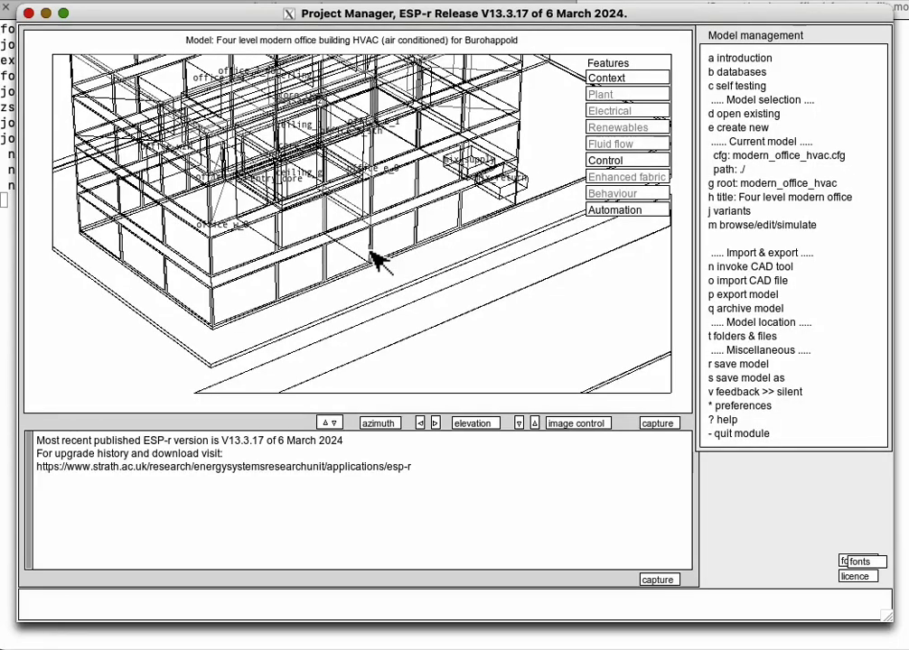
scroll(386, 274, "up", 3)
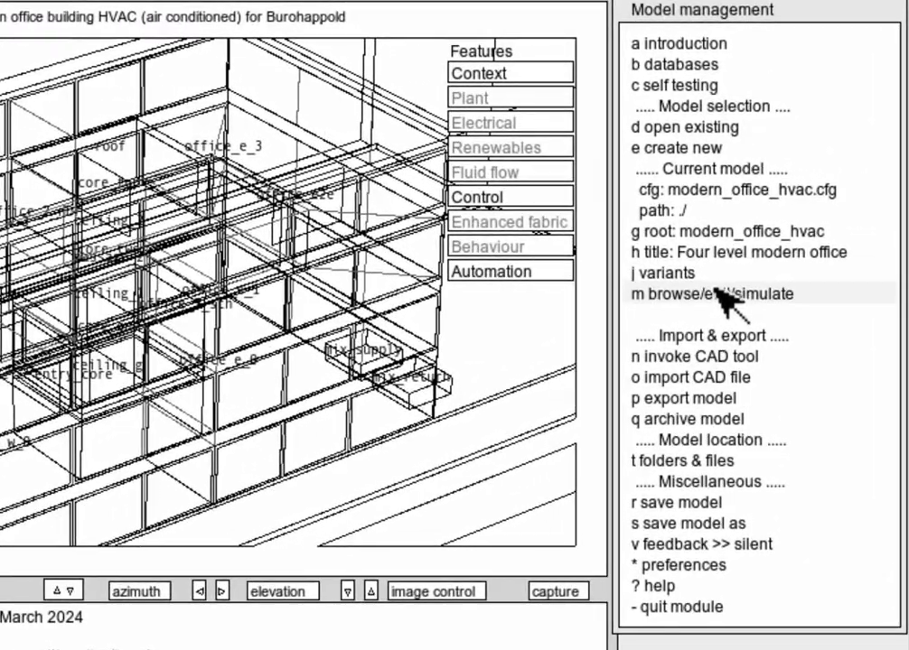
left_click(722, 293)
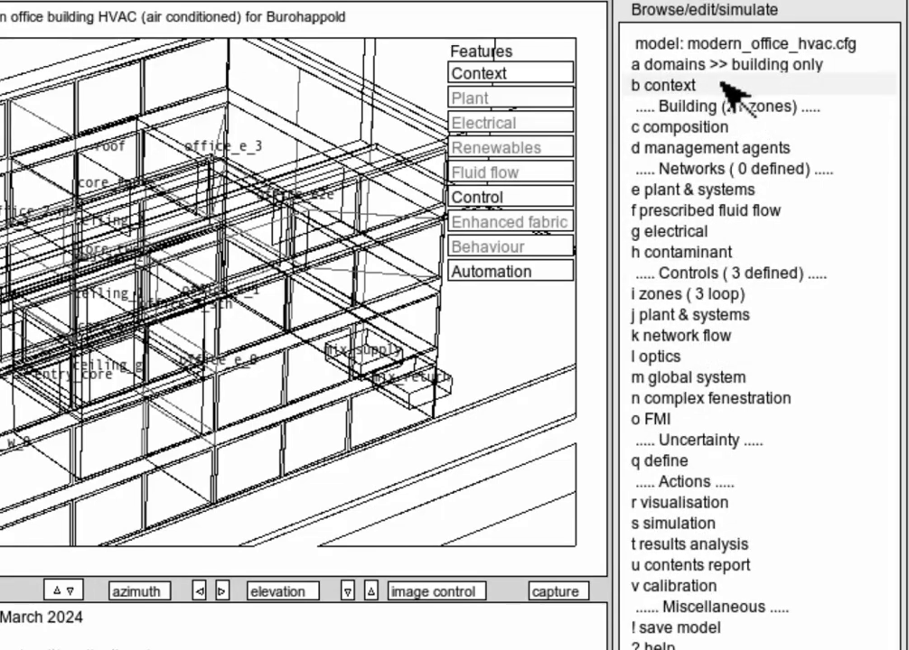
left_click(709, 129)
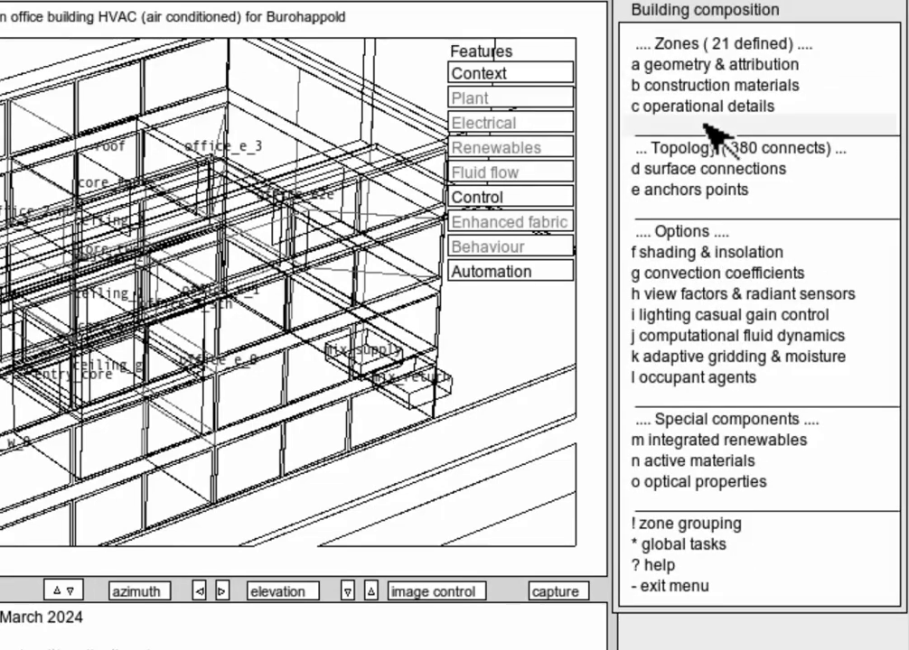
left_click(687, 63)
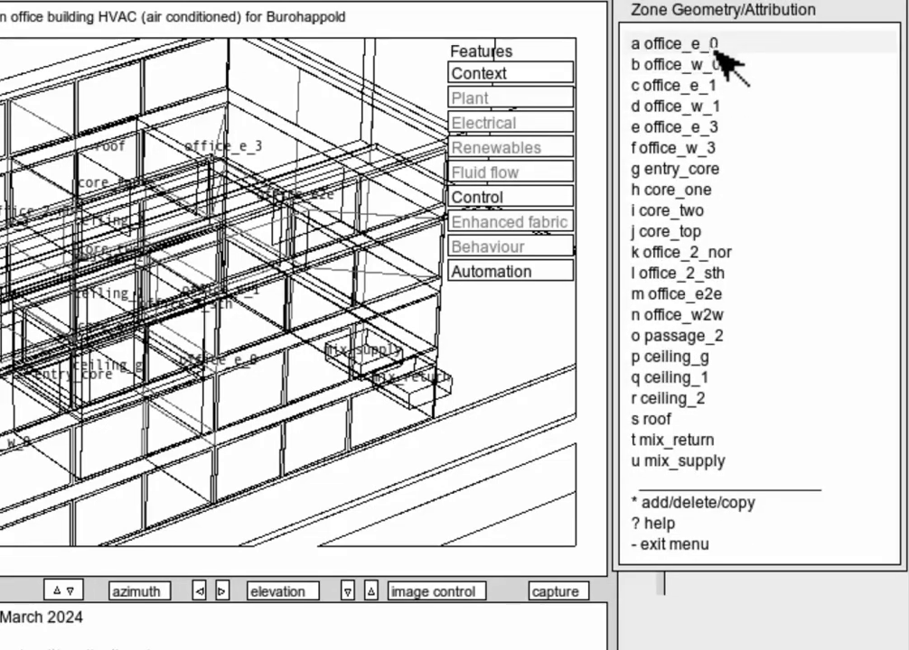
left_click(687, 64)
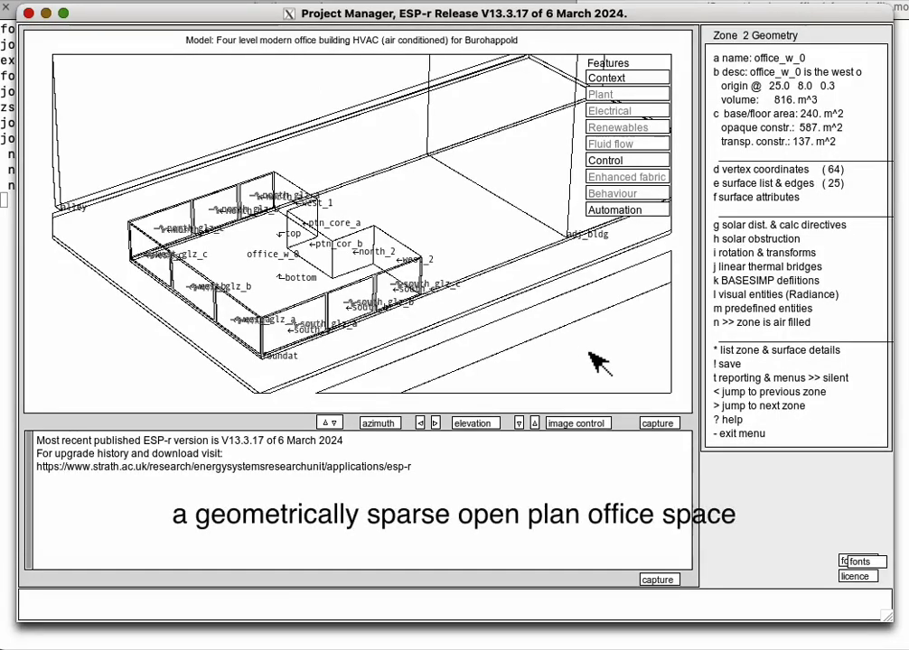
Exit back through building composition to the browse/edit/simulate options with the full building shown
left_click(750, 435)
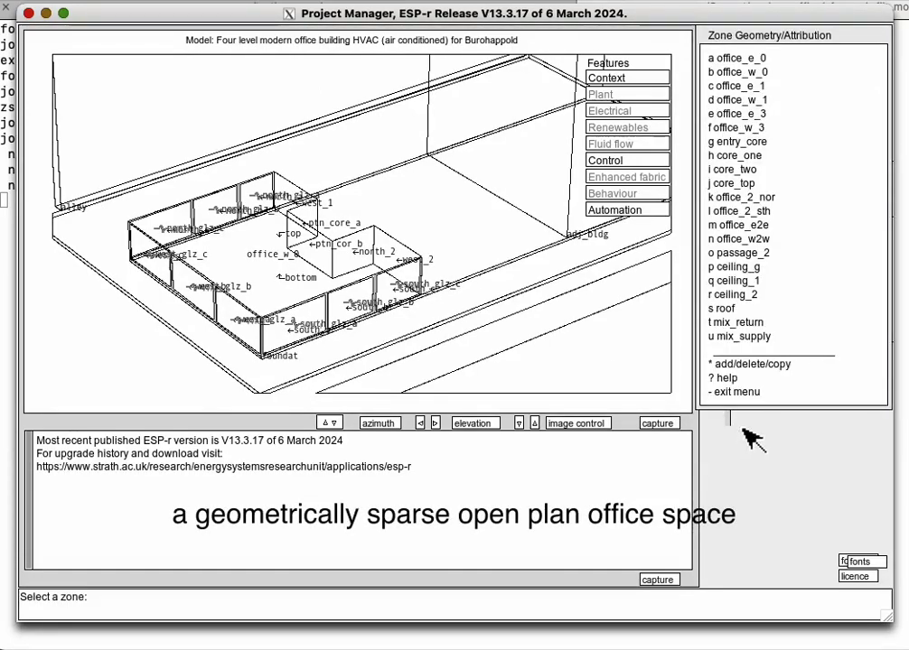
left_click(746, 398)
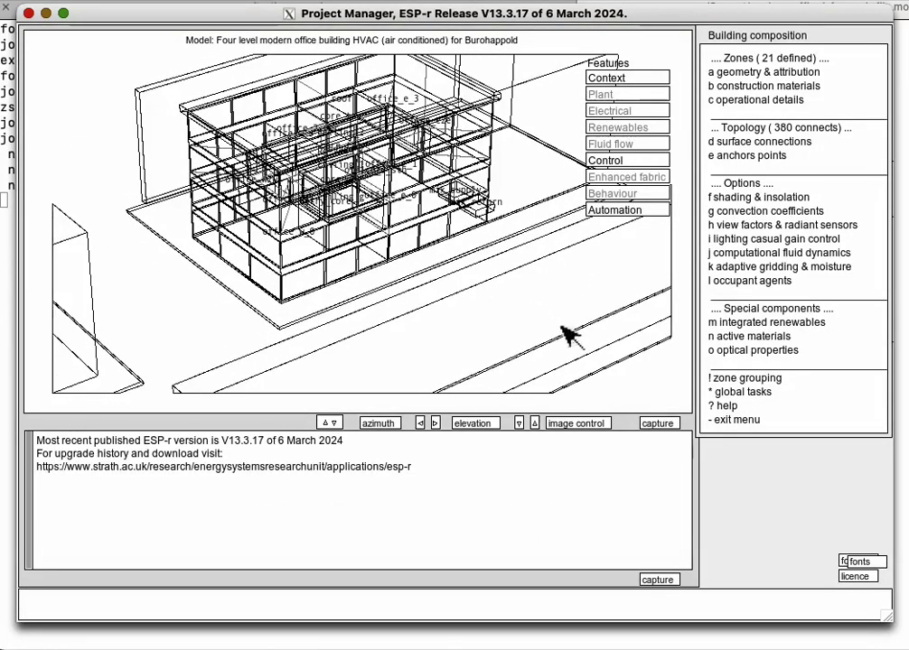
left_click(737, 421)
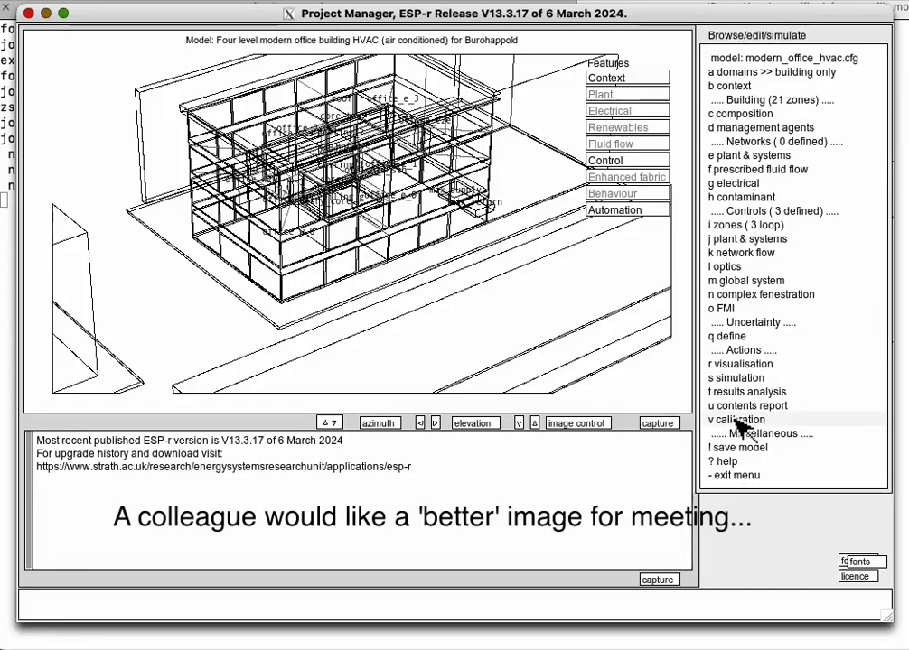
Start a Wavefront OBJ model export from Model management, accepting the proposed MTL file name
left_click(754, 474)
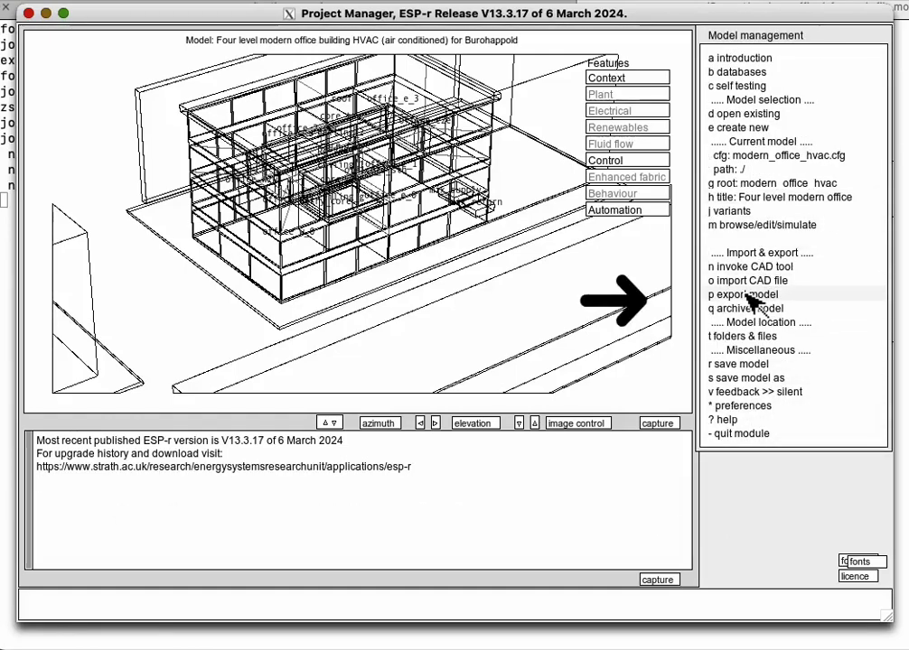
left_click(749, 295)
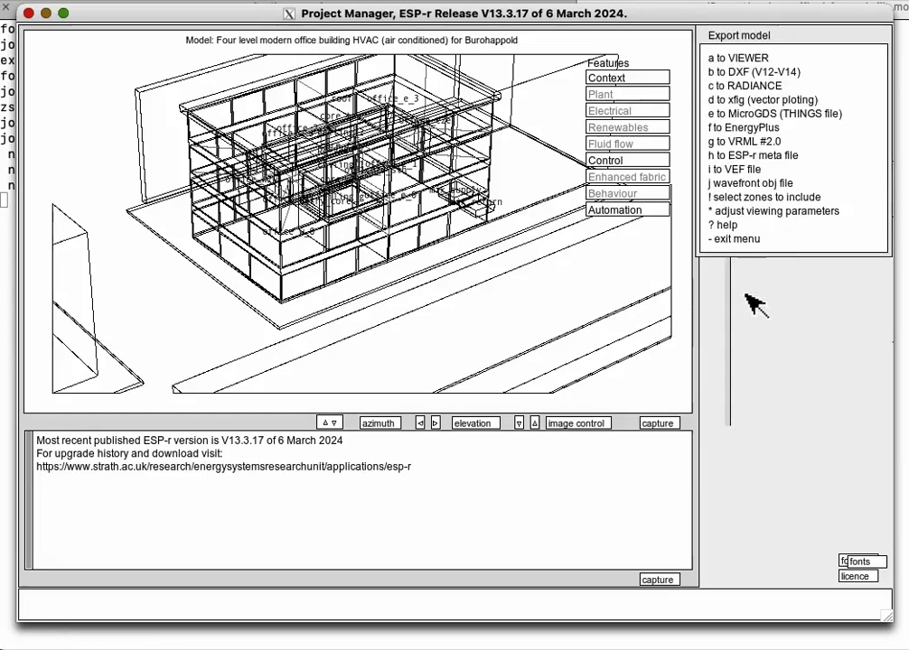
left_click(757, 184)
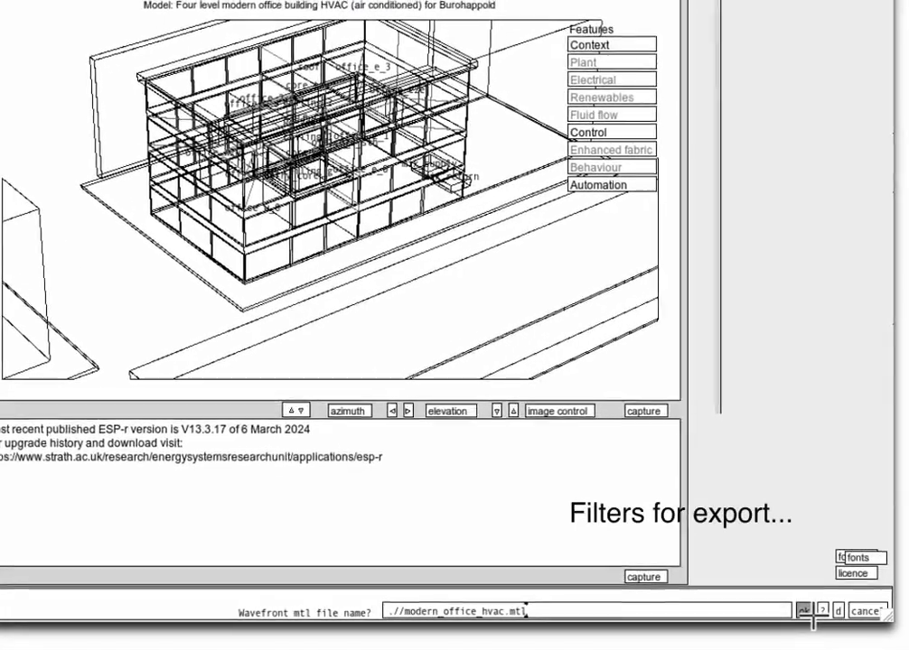
left_click(809, 612)
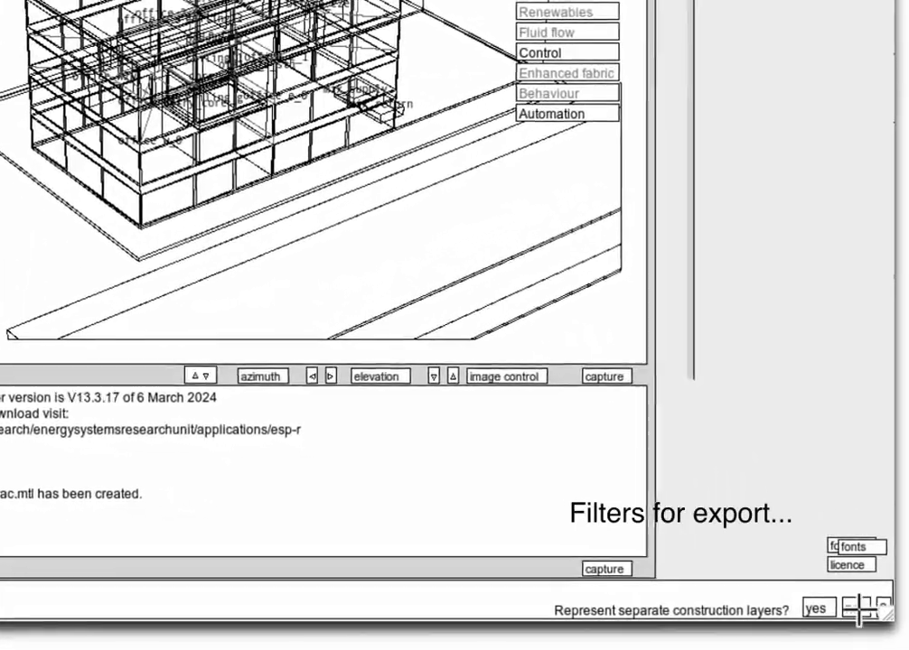
Skip construction layers, use centre lines for co-planar partitions, answer the mm, floor and ceiling prompts, and auto-align remaining faces
left_click(856, 612)
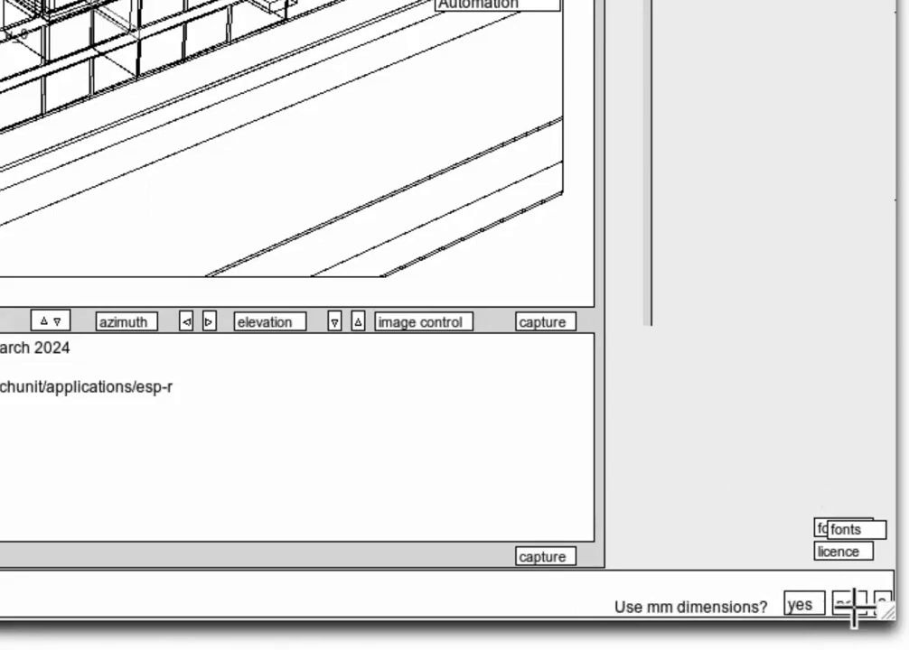
left_click(852, 601)
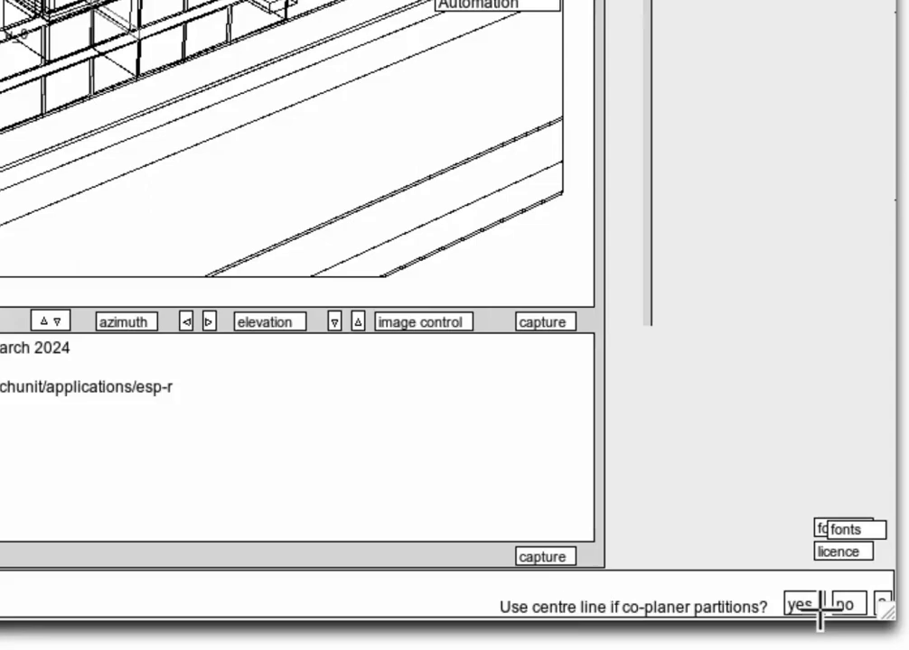
left_click(818, 604)
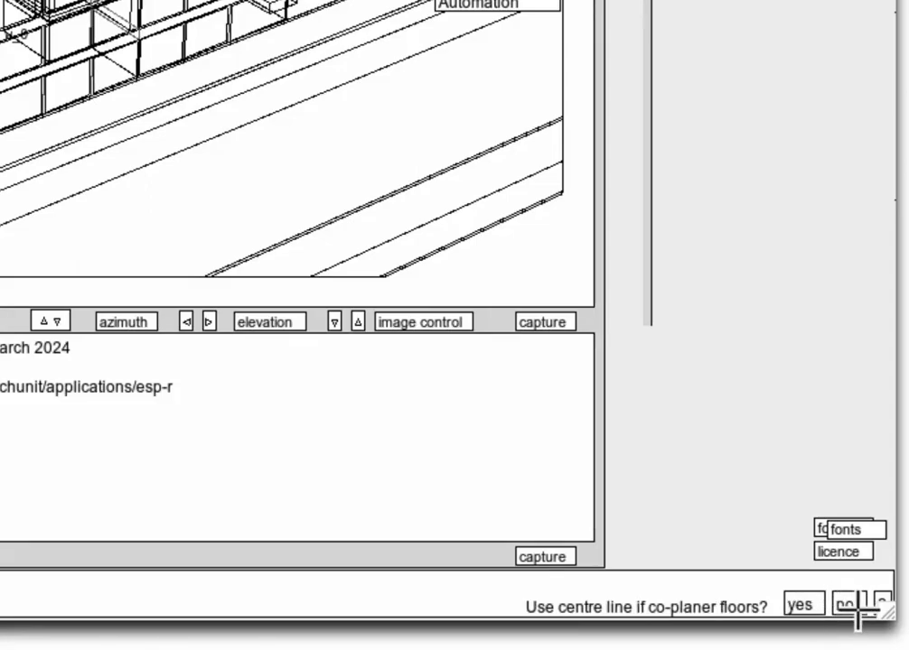
left_click(856, 604)
left_click(856, 604)
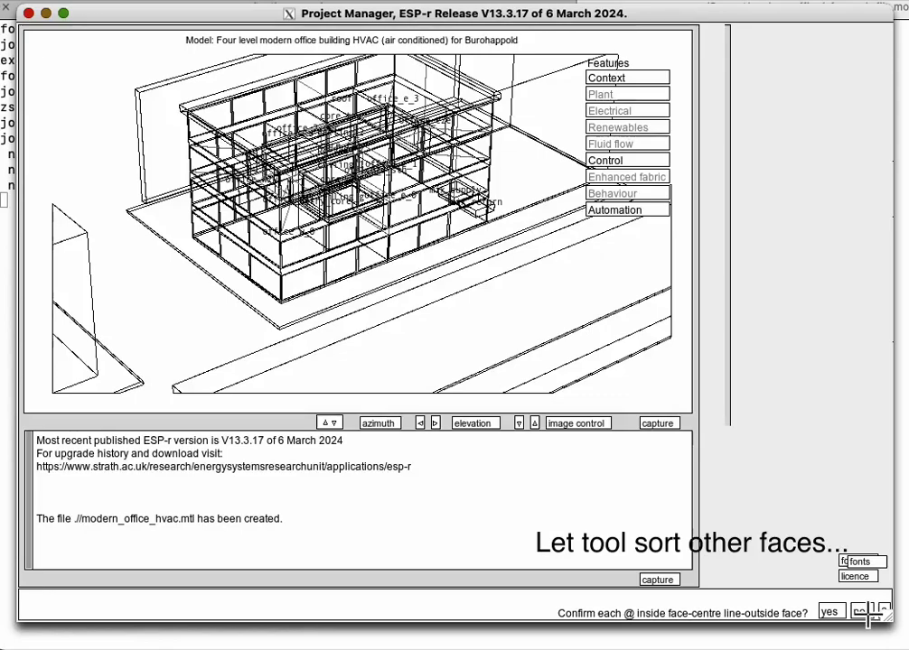
left_click(866, 614)
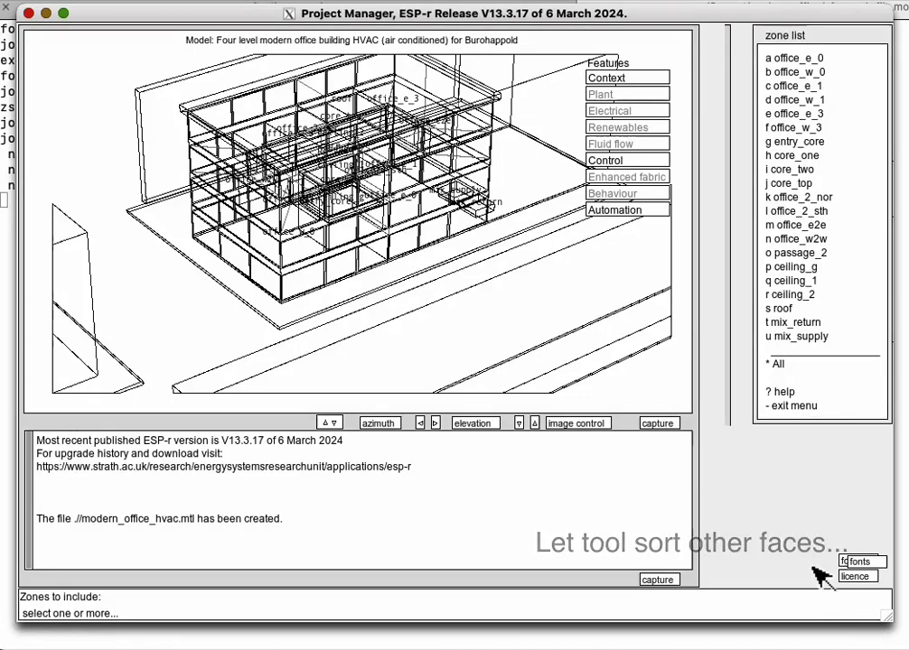
Include all zones and continue through the office_e/w zones, aligning top_e on its inside face
left_click(784, 363)
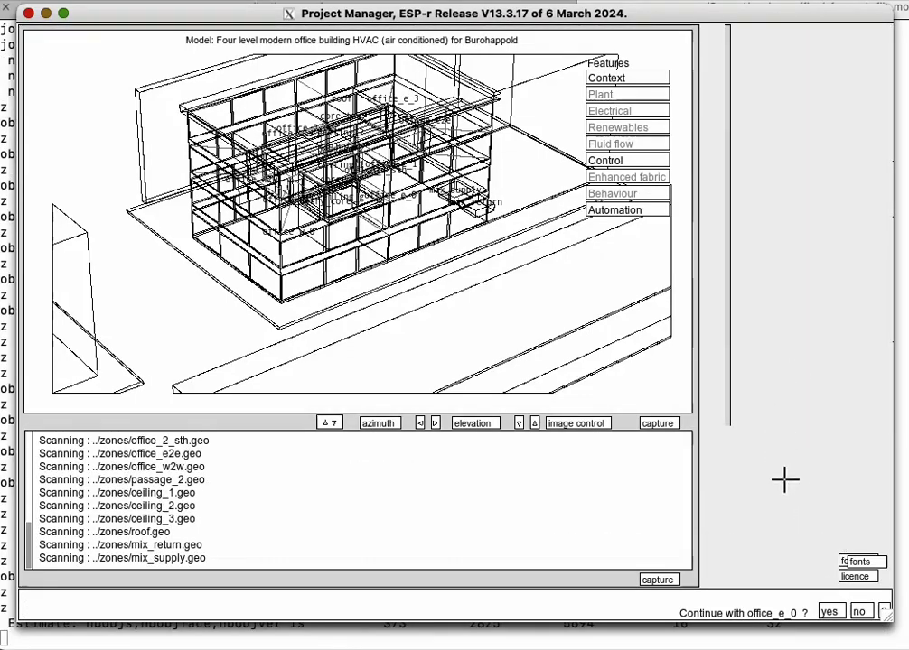
left_click(828, 611)
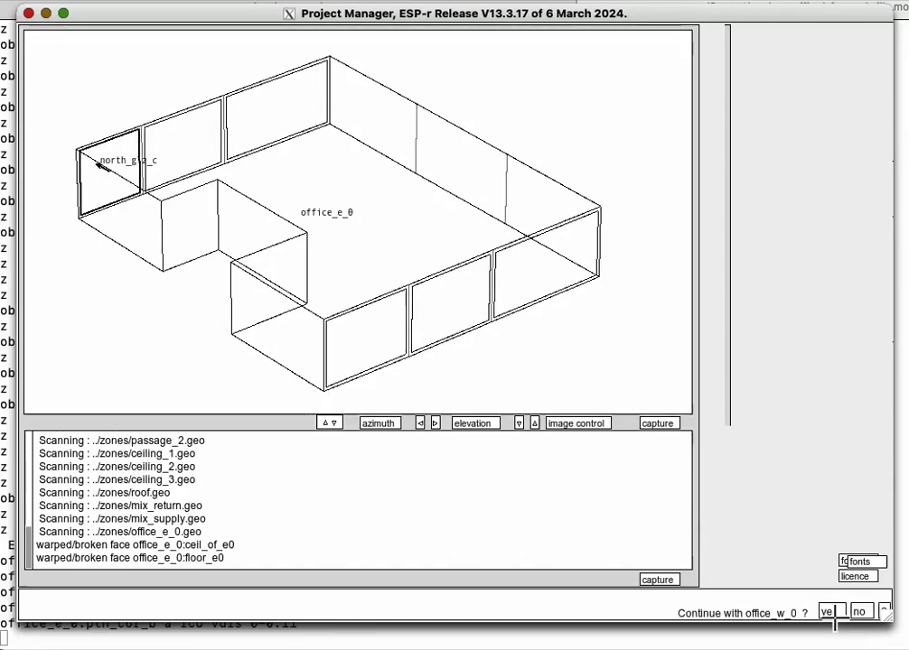
left_click(839, 613)
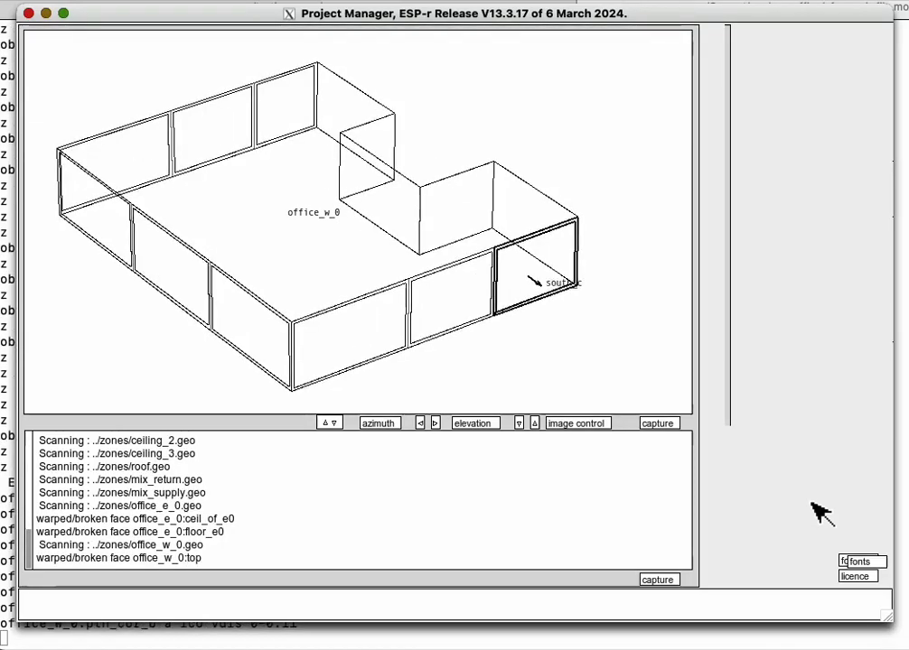
left_click(831, 613)
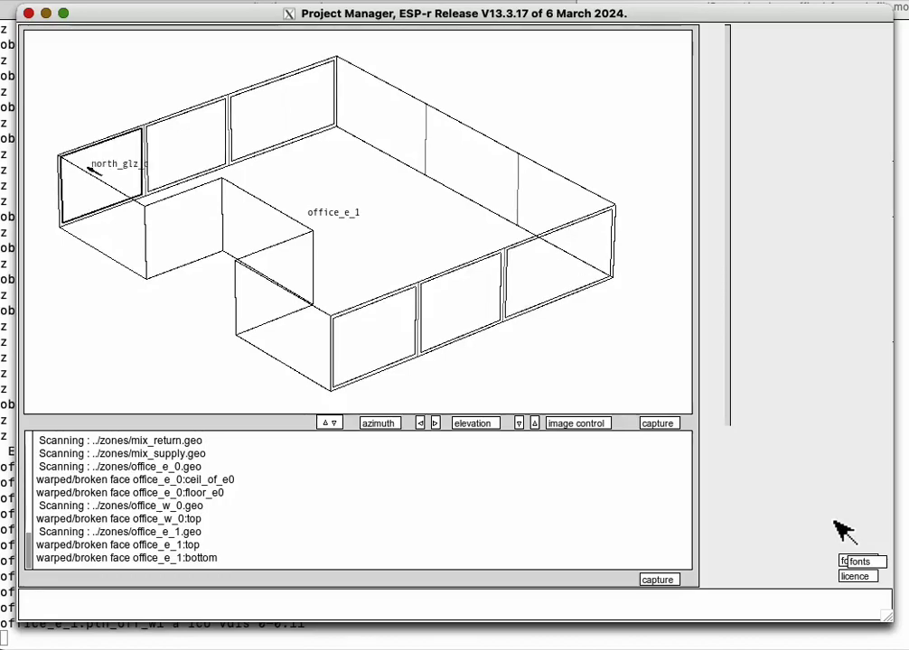
left_click(831, 612)
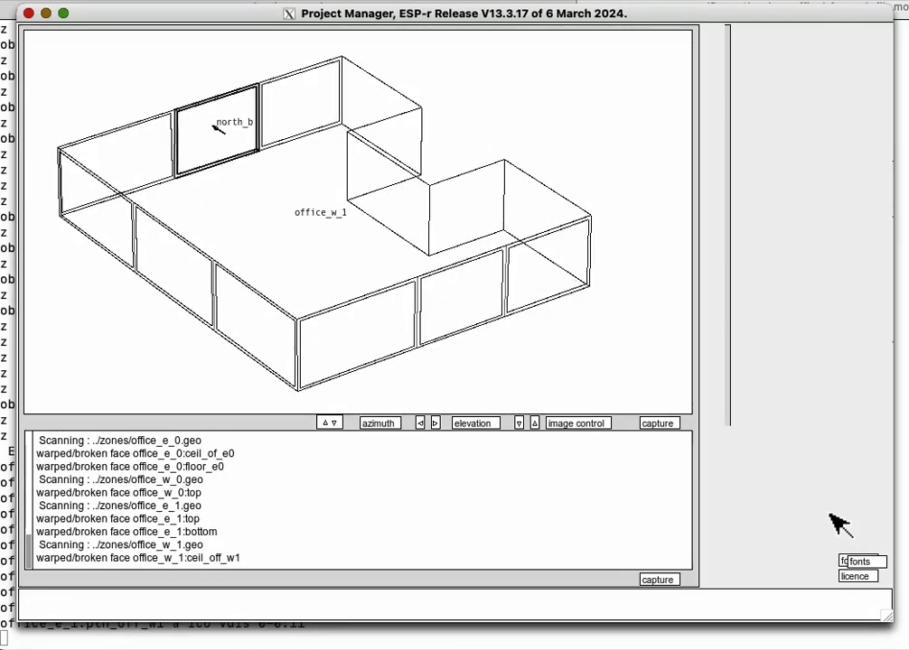
left_click(830, 612)
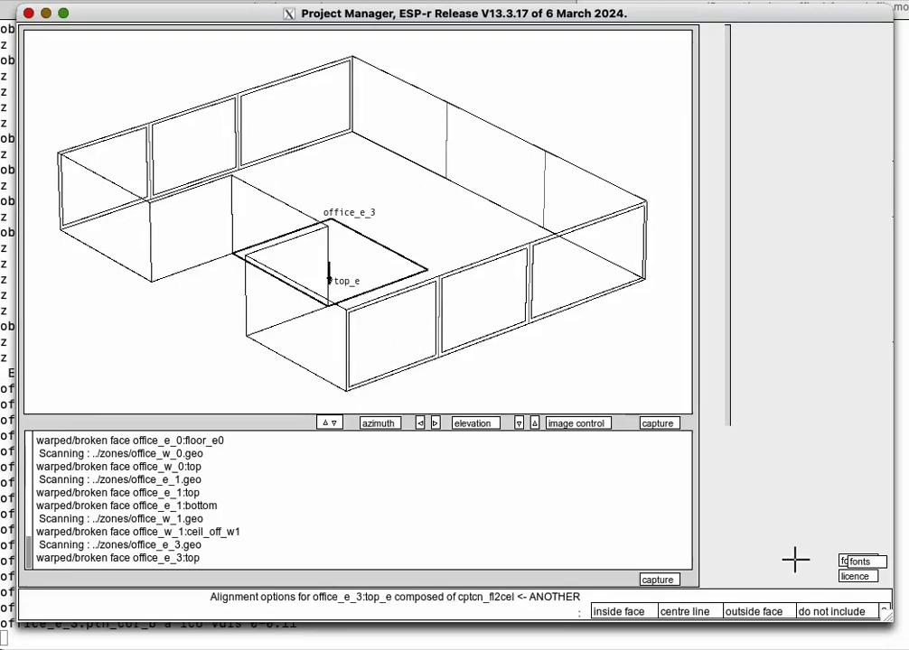
left_click(623, 612)
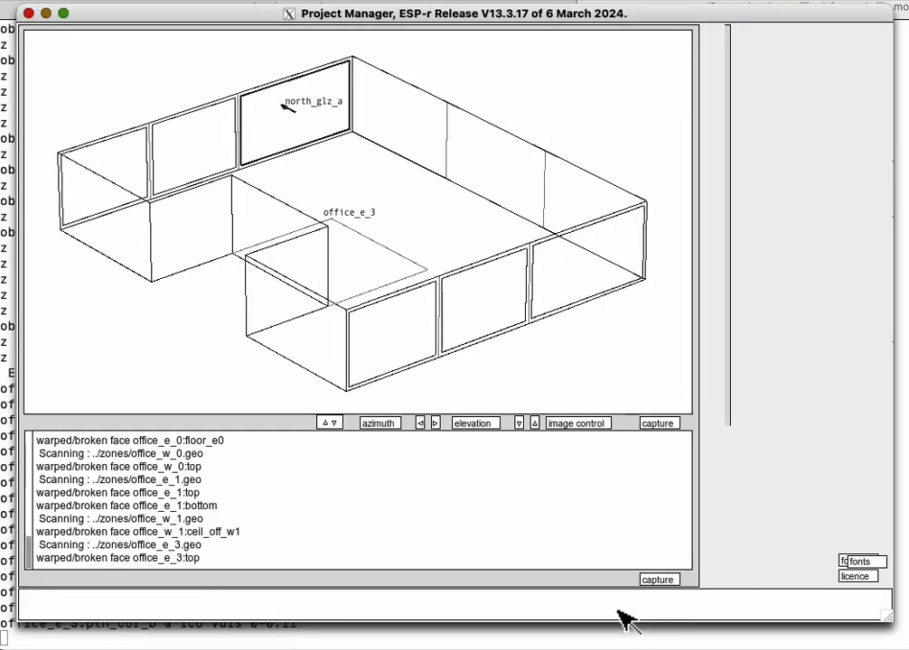
left_click(829, 613)
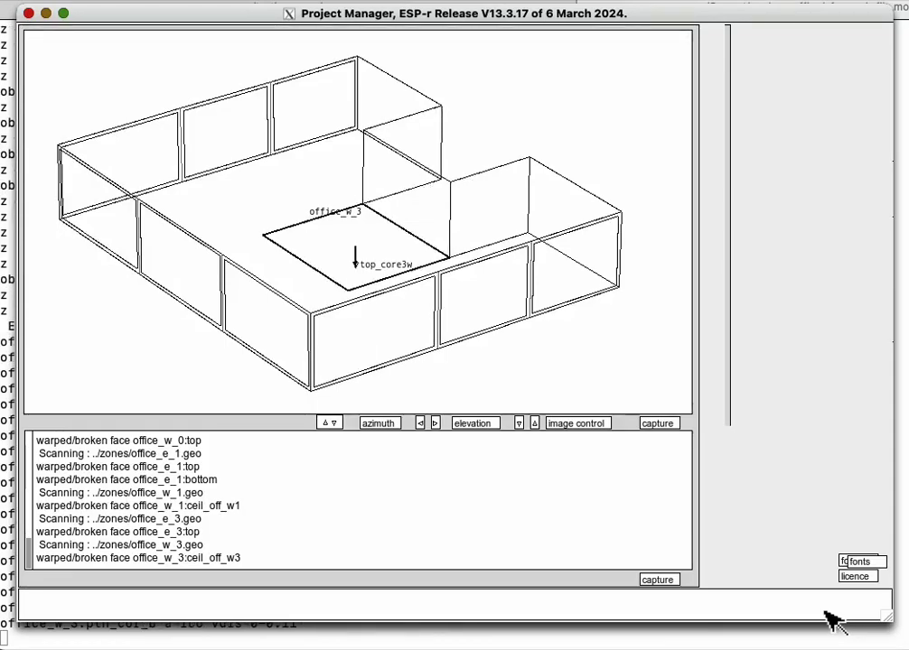
Align core surfaces: drop_ceil on centre line, core_one outside face, base_e, base_core_t and core_top inside
left_click(628, 613)
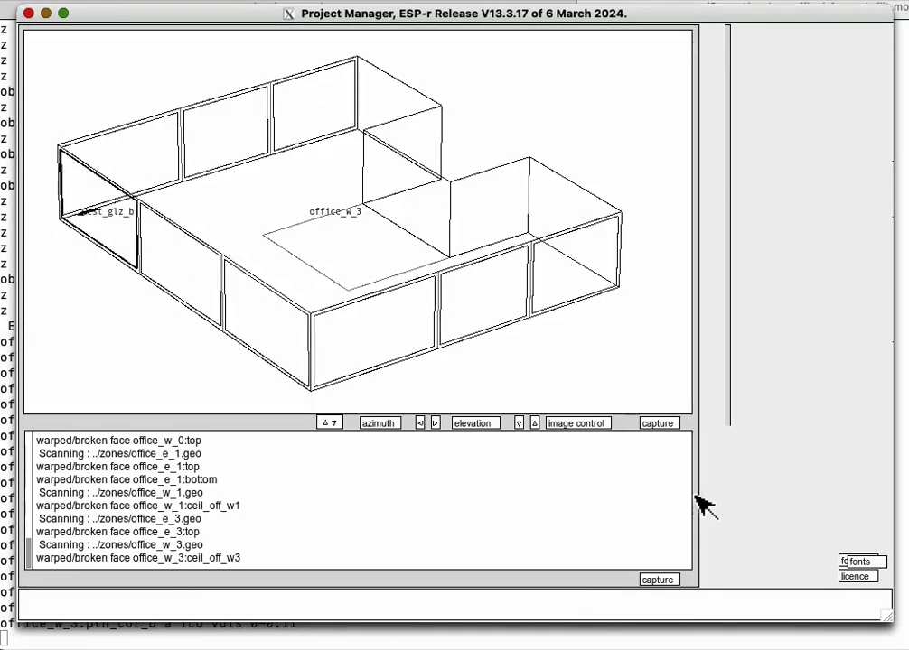
left_click(829, 612)
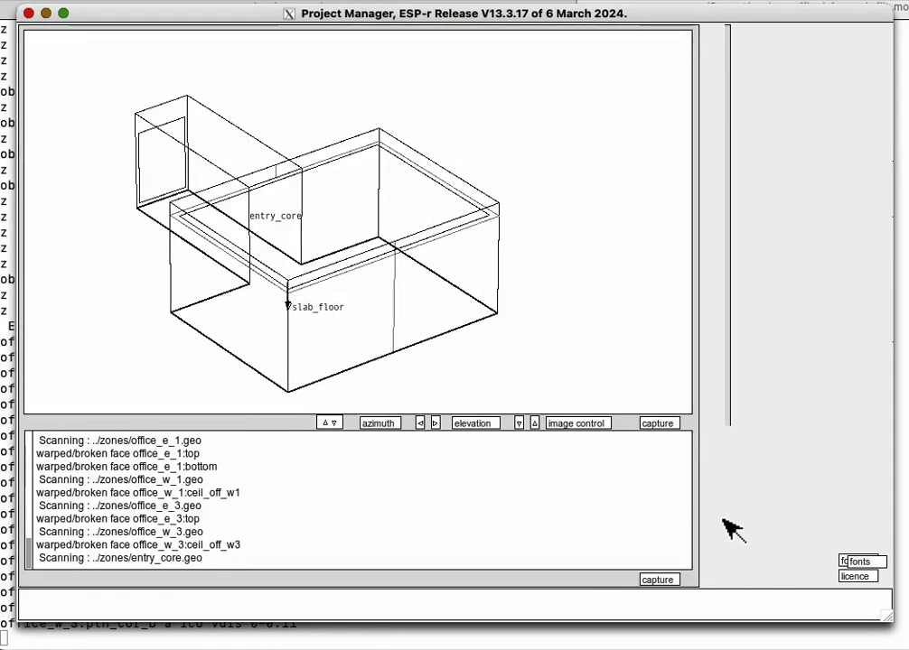
left_click(712, 612)
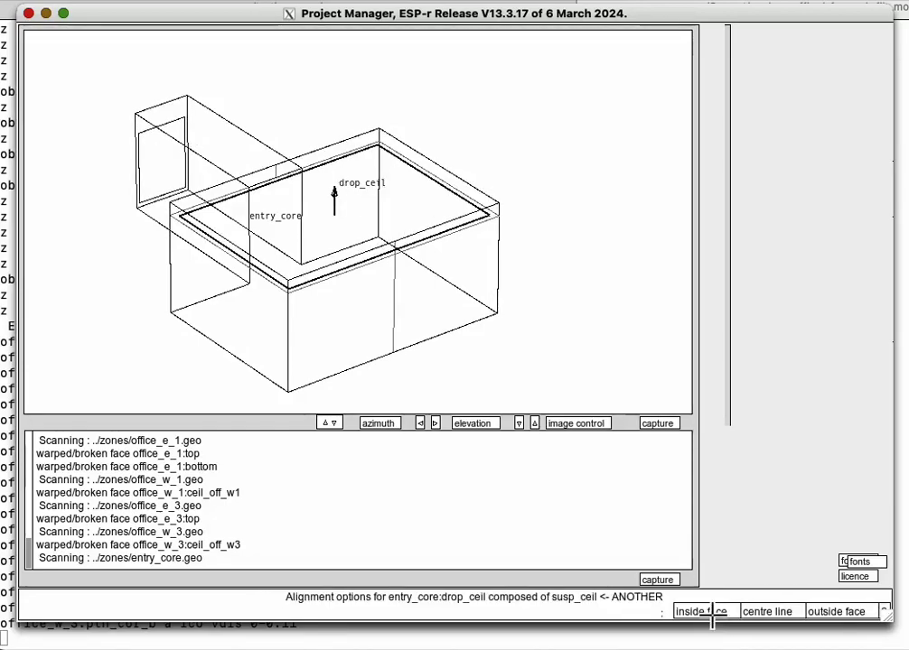
left_click(776, 612)
left_click(835, 613)
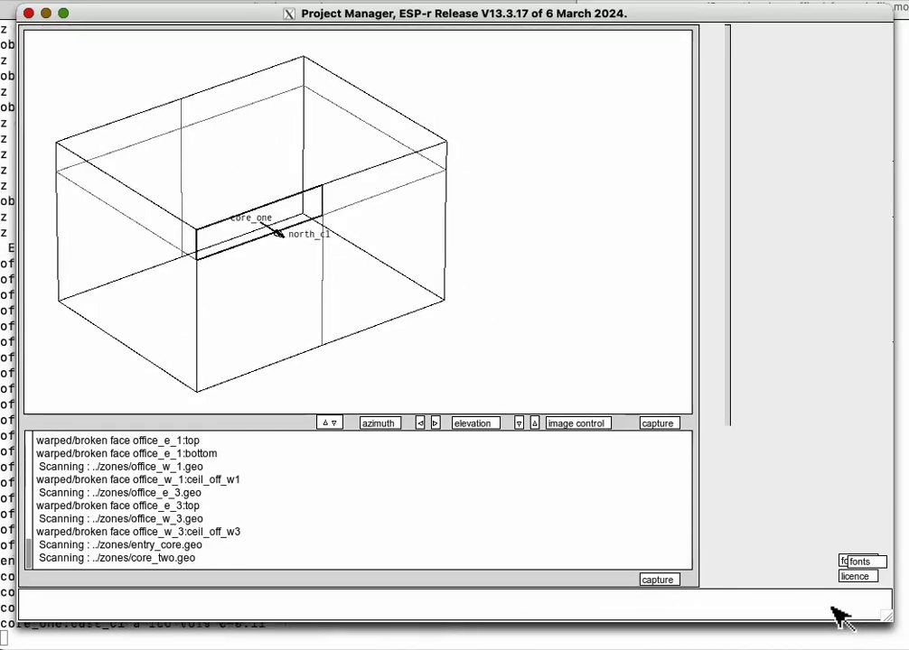
left_click(837, 612)
left_click(835, 613)
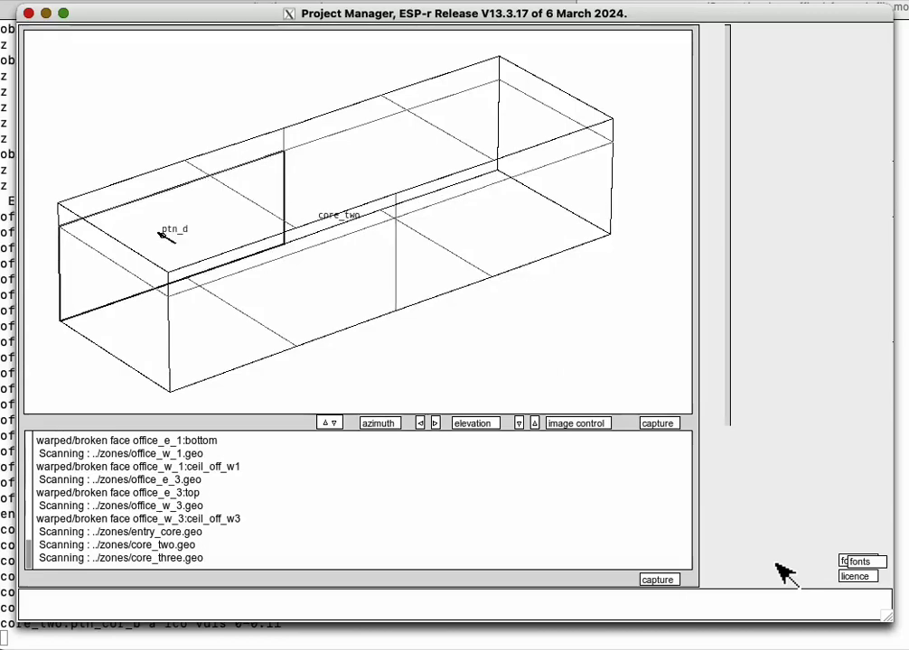
left_click(636, 613)
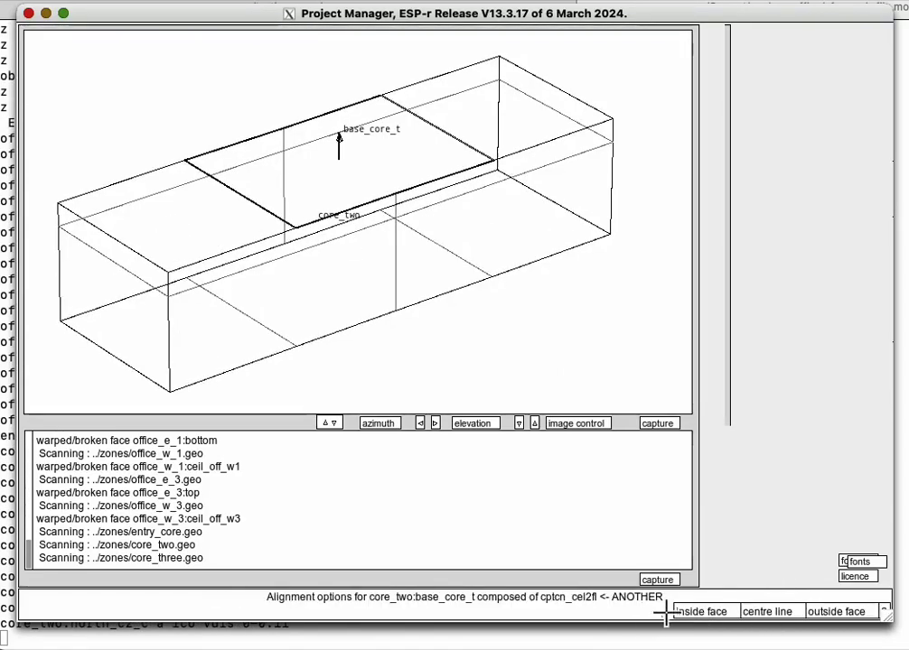
left_click(684, 614)
left_click(829, 613)
left_click(691, 613)
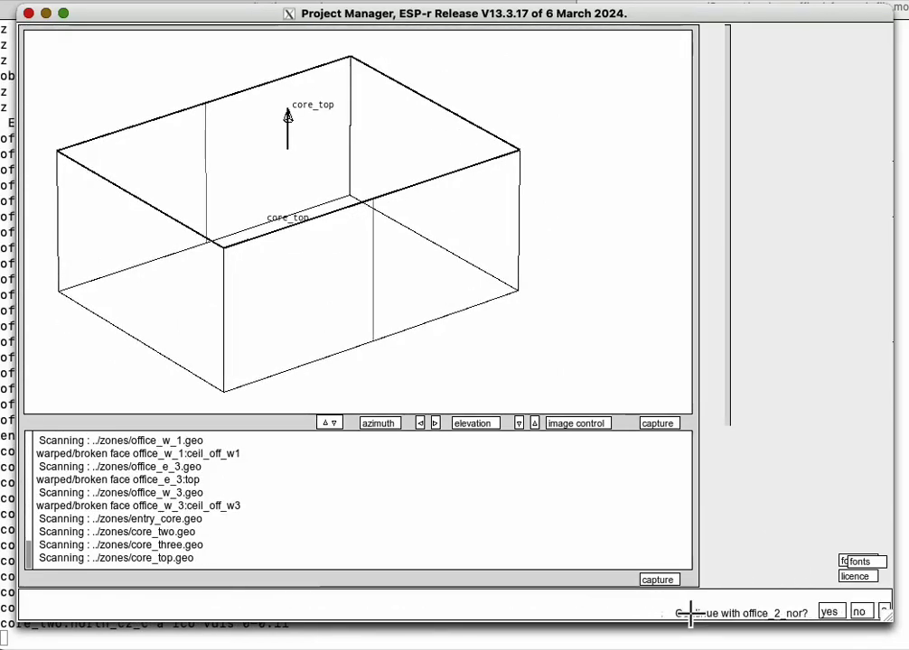
Continue through the office_2, passage_2, ceiling and roof zones to mix_return and mix_supply
left_click(832, 613)
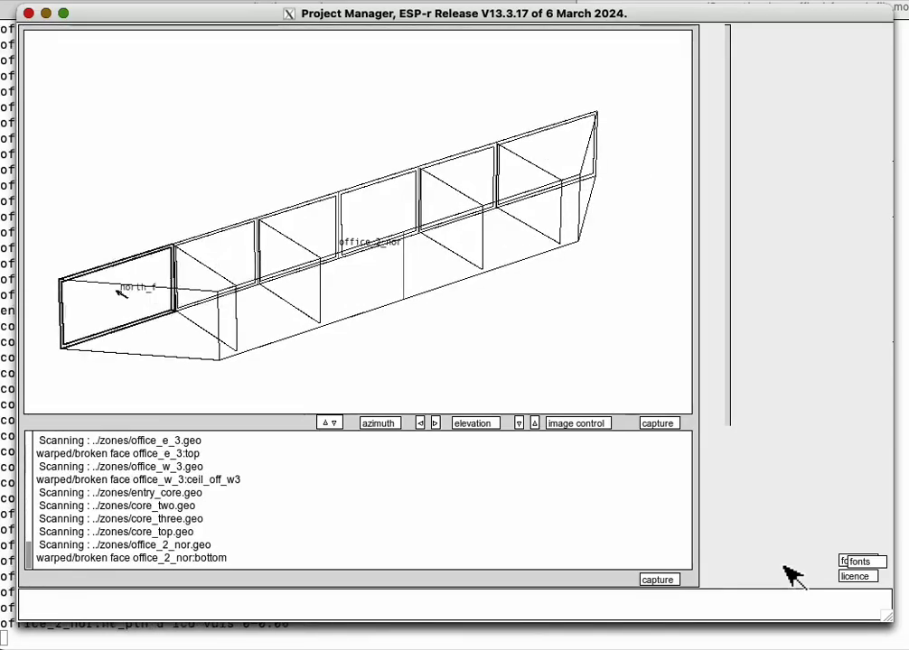
left_click(832, 613)
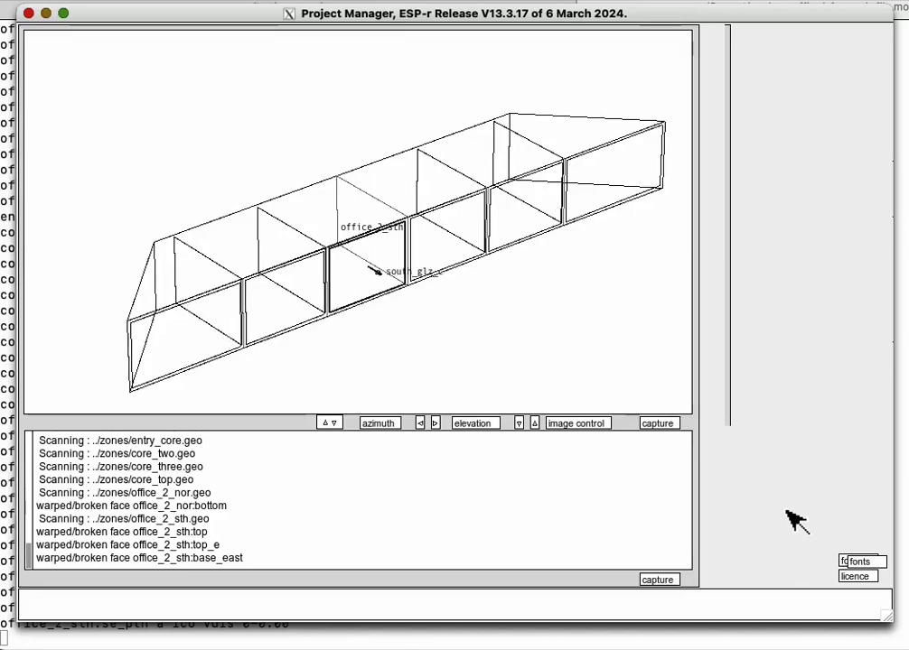
left_click(830, 612)
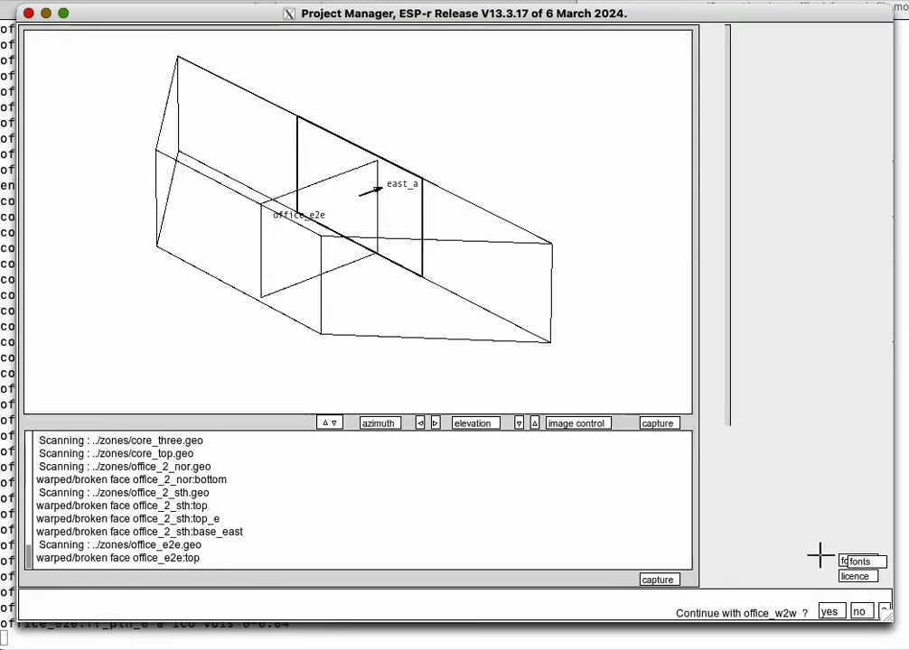
left_click(830, 613)
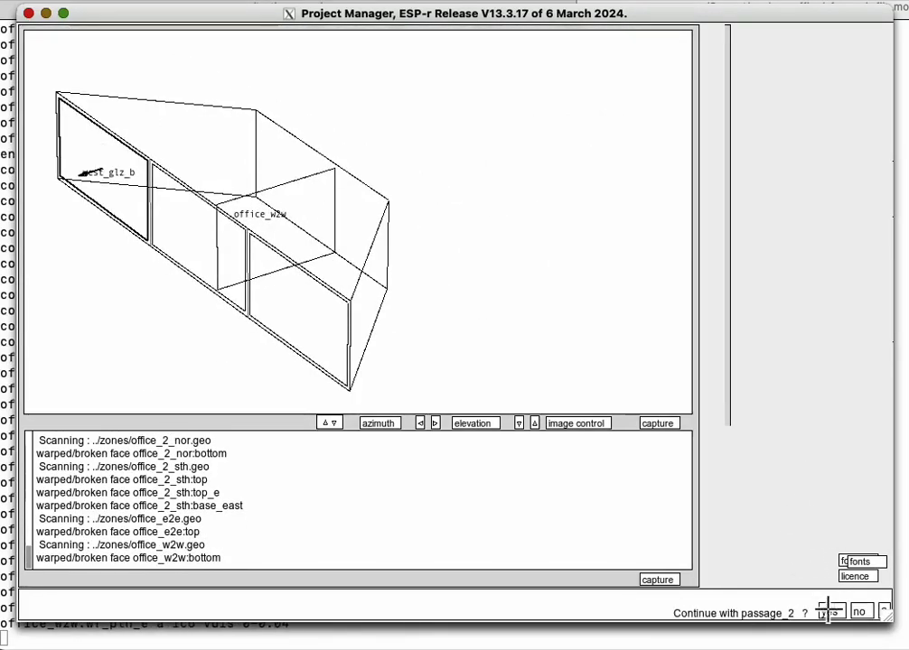
key("Return")
left_click(829, 613)
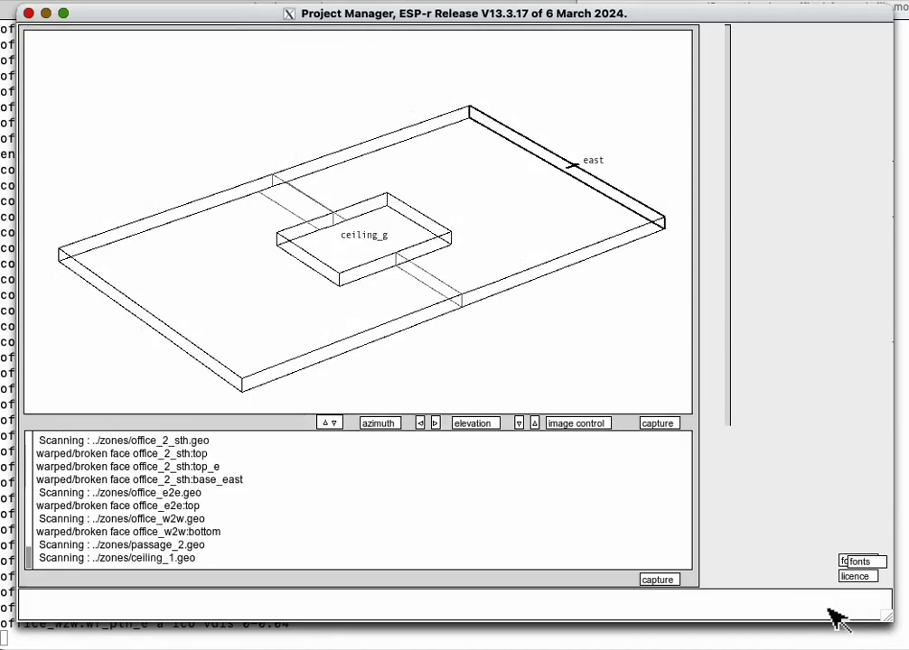
left_click(833, 614)
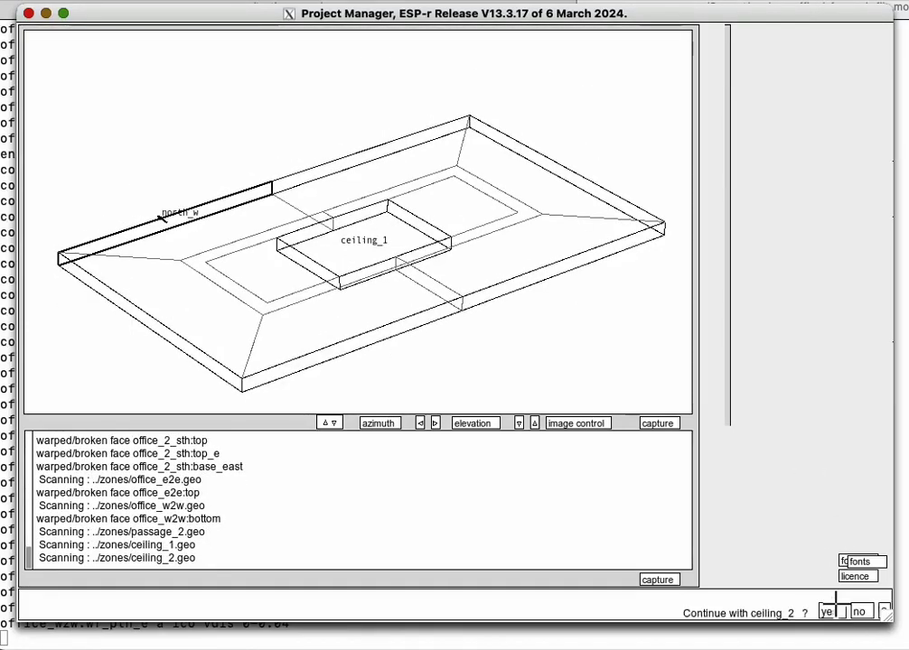
left_click(831, 613)
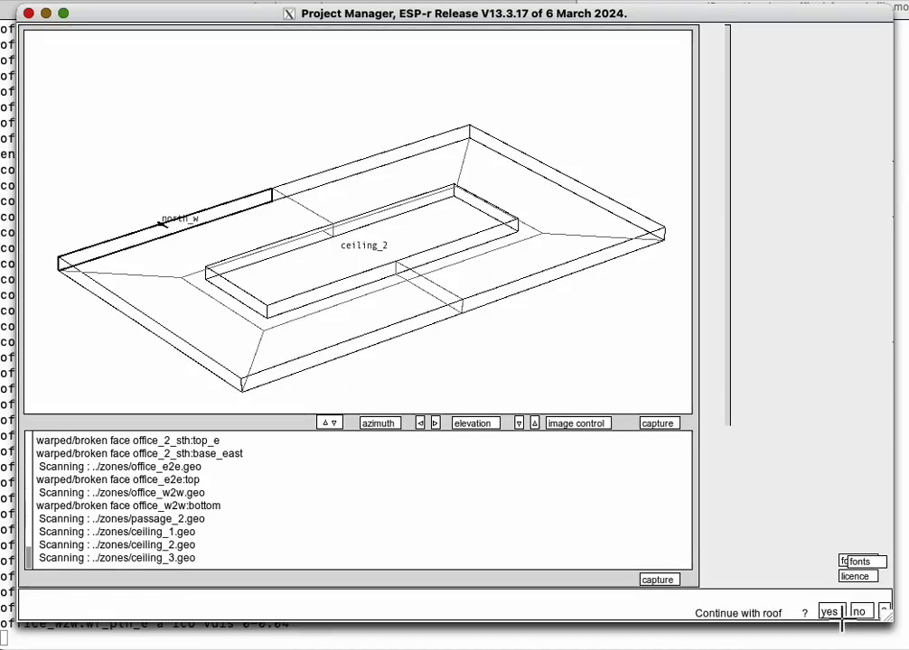
left_click(833, 613)
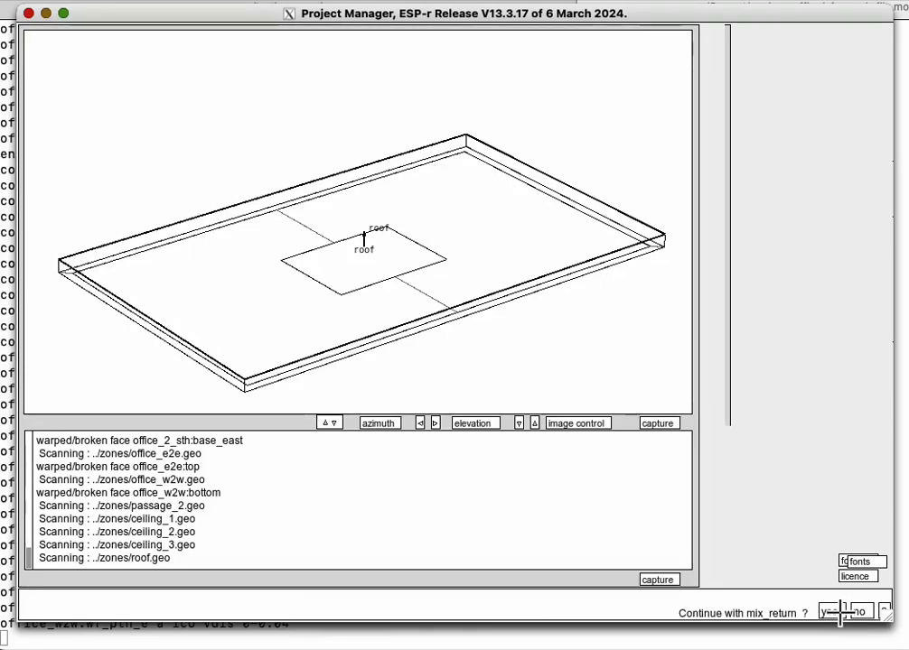
left_click(838, 613)
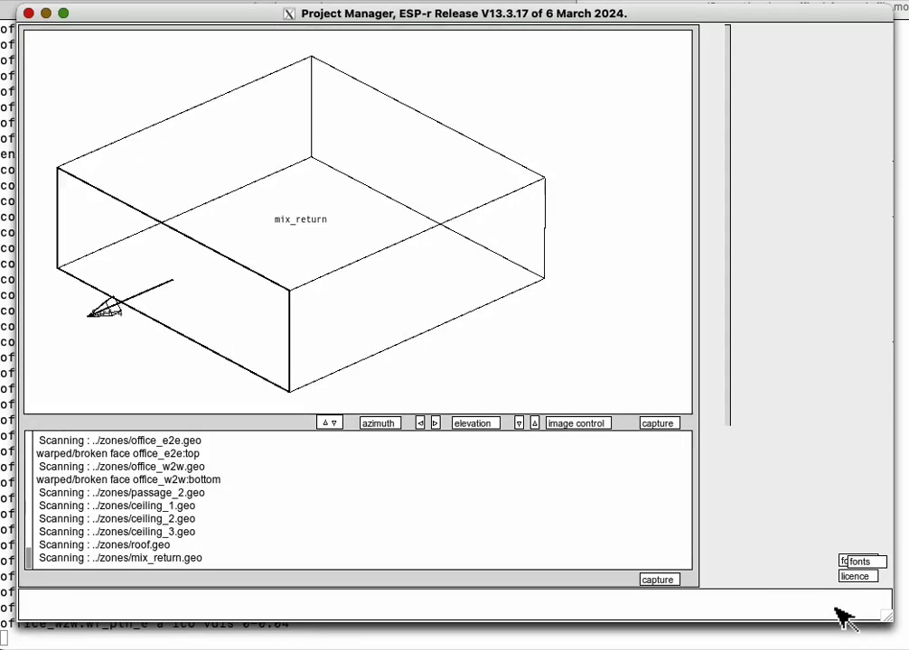
left_click(838, 613)
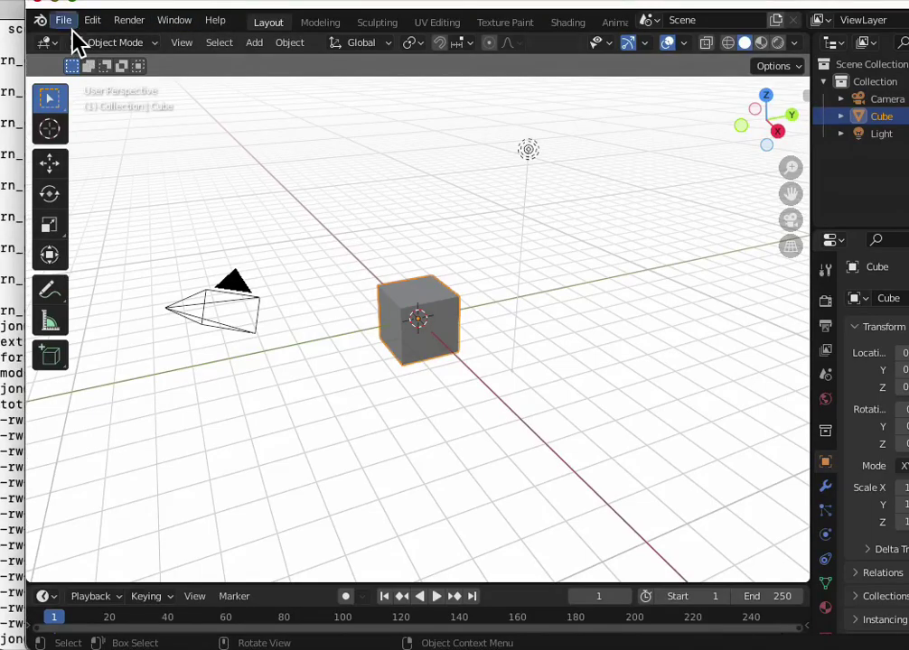
Import Current/modern_office/cfg/modern_office_hvac.obj as Wavefront OBJ with Forward set to -Y and Z Up
left_click(65, 23)
mouse_move(99, 254)
left_click(305, 356)
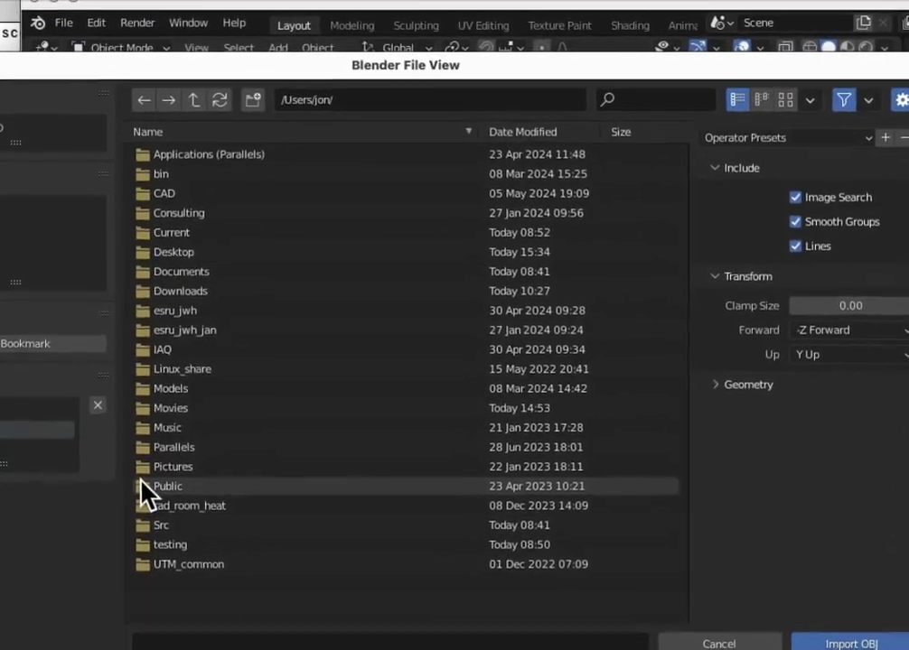
double_click(150, 254)
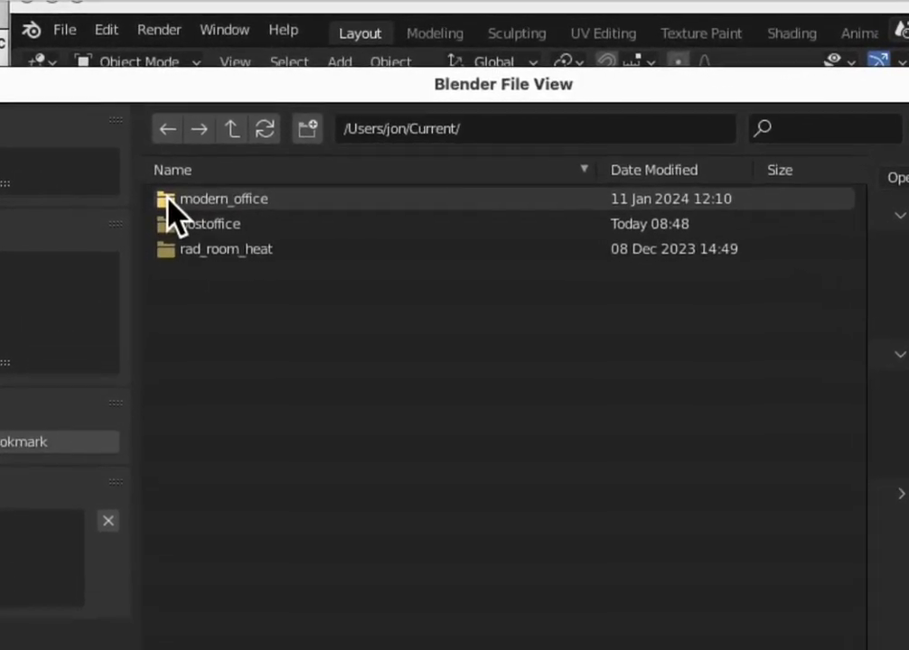
double_click(164, 190)
double_click(154, 200)
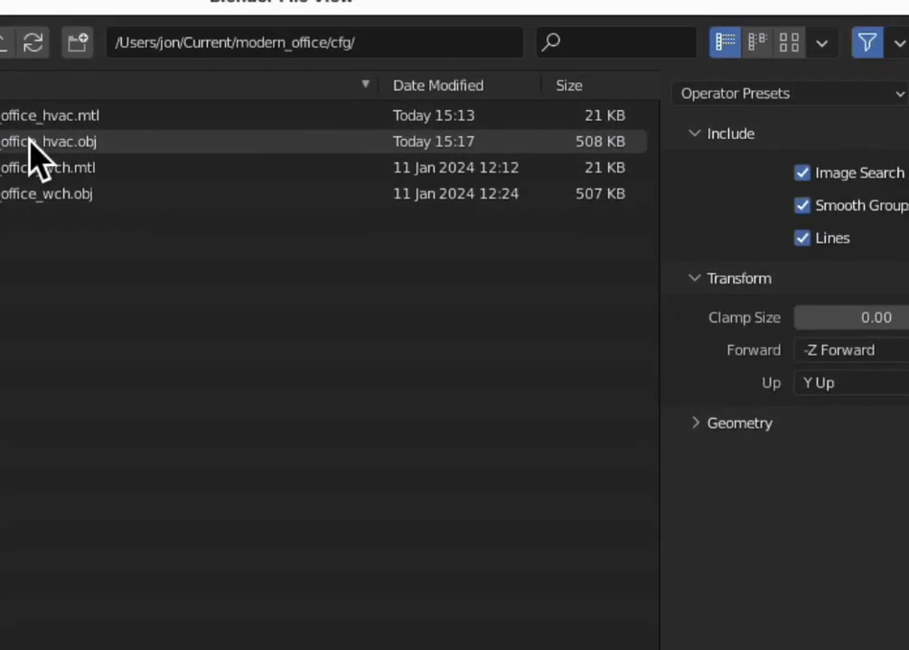
left_click(4, 113)
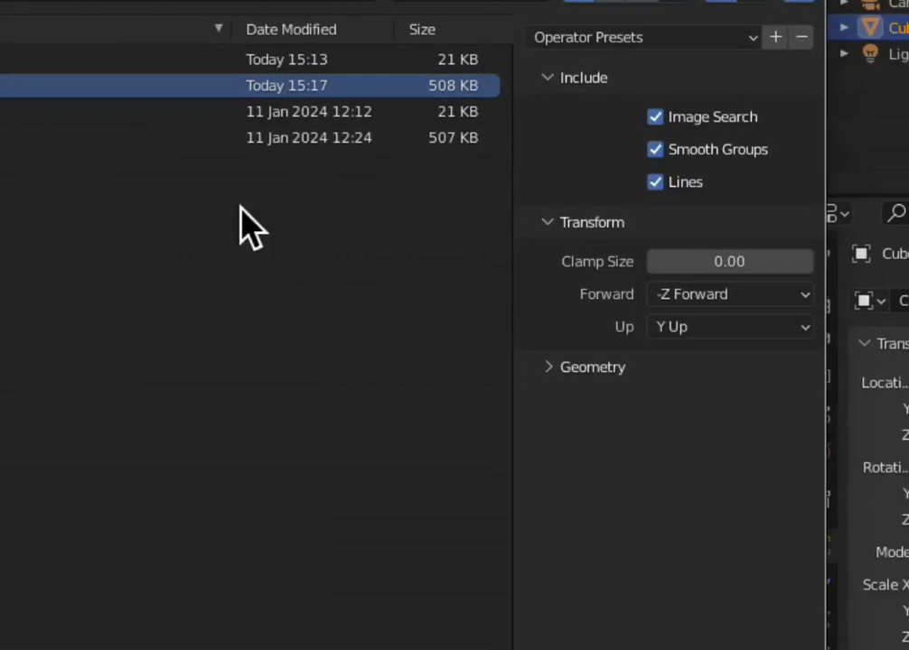
left_click(784, 286)
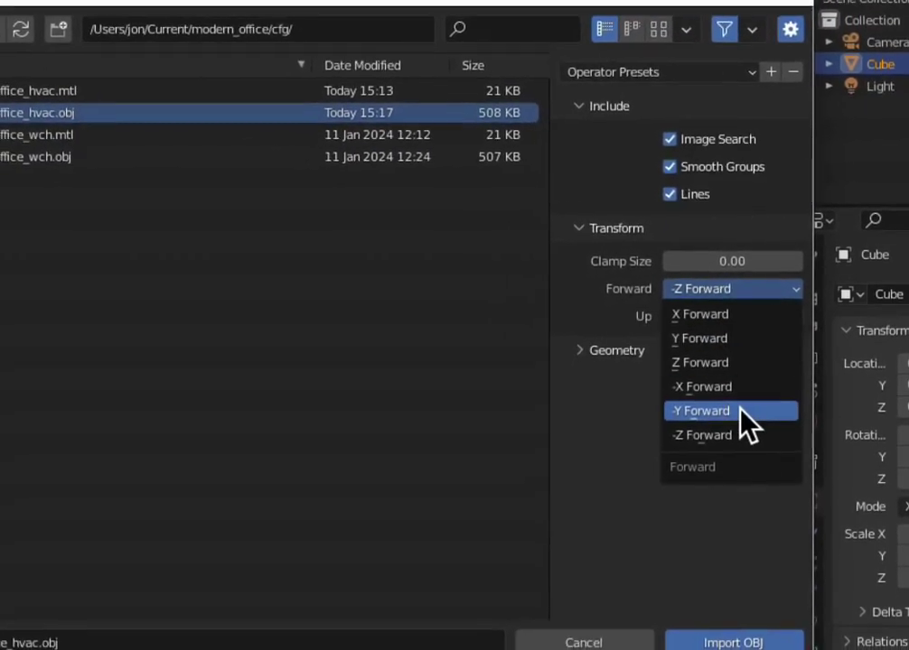
left_click(700, 413)
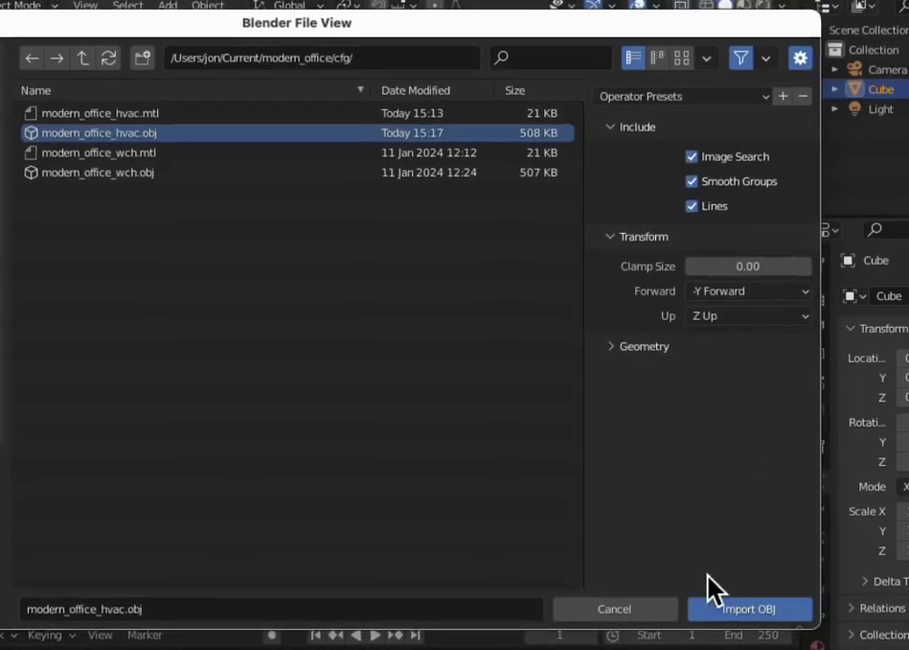
left_click(762, 587)
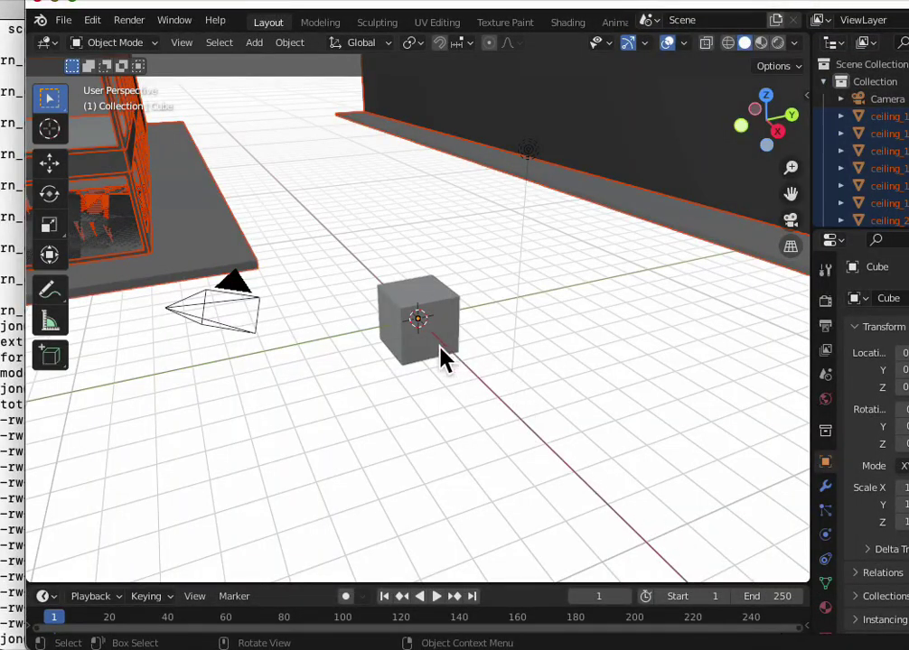
Delete the default cube from the scene
left_click(444, 346)
right_click(444, 341)
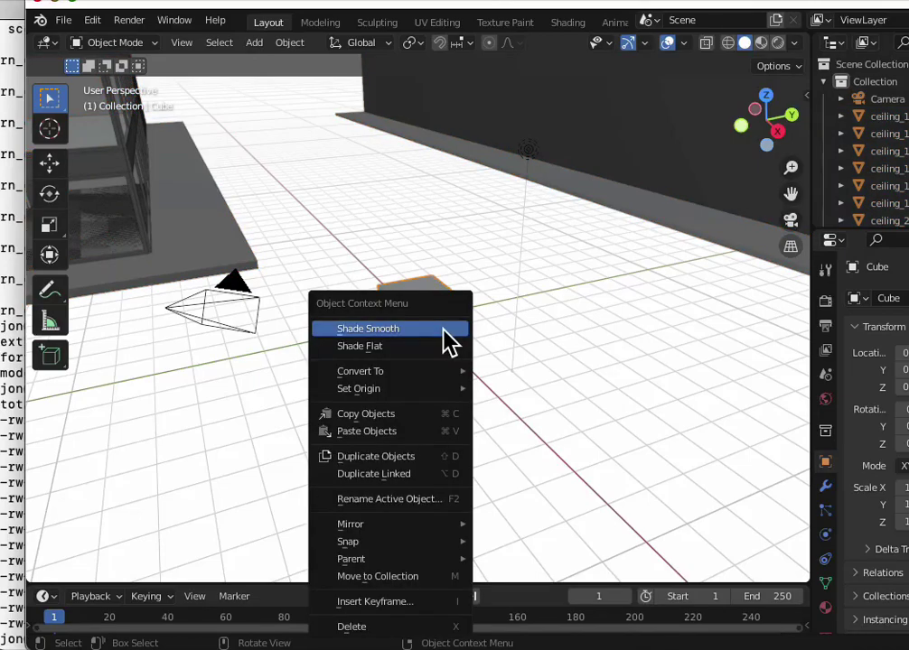
left_click(374, 625)
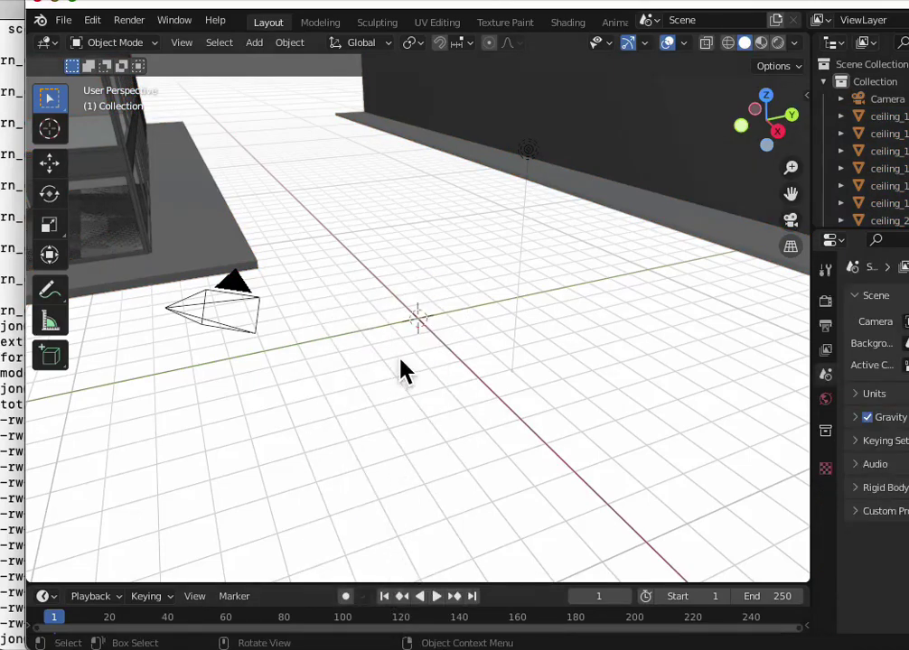
Orbit and zoom the view in toward the long wall of the imported building
scroll(399, 371, "down", 5)
scroll(404, 371, "down", 4)
scroll(407, 371, "up", 3)
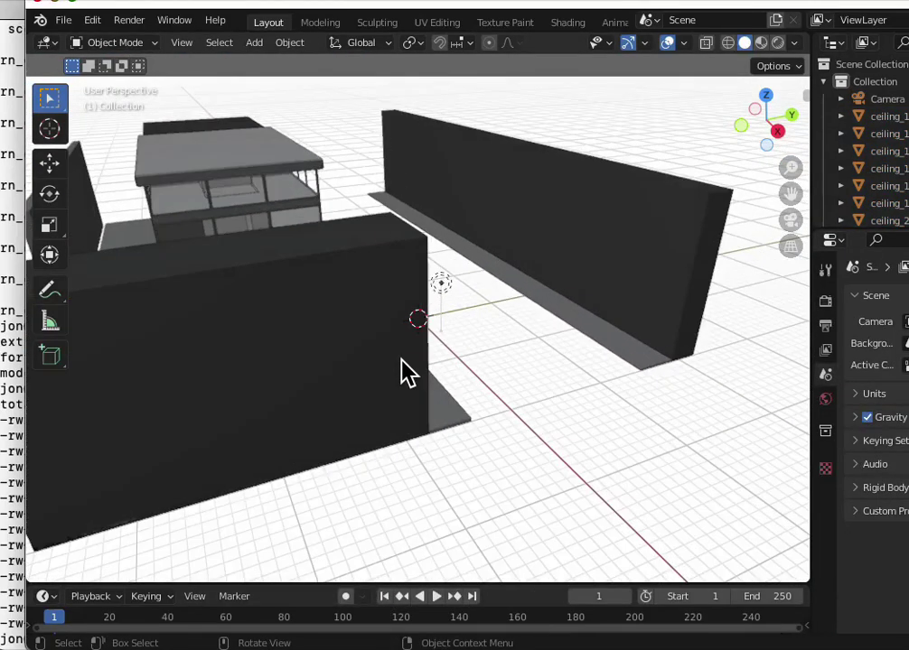
middle_click_drag(533, 414, 404, 416)
scroll(406, 402, "up", 2)
middle_click_drag(426, 355, 374, 349)
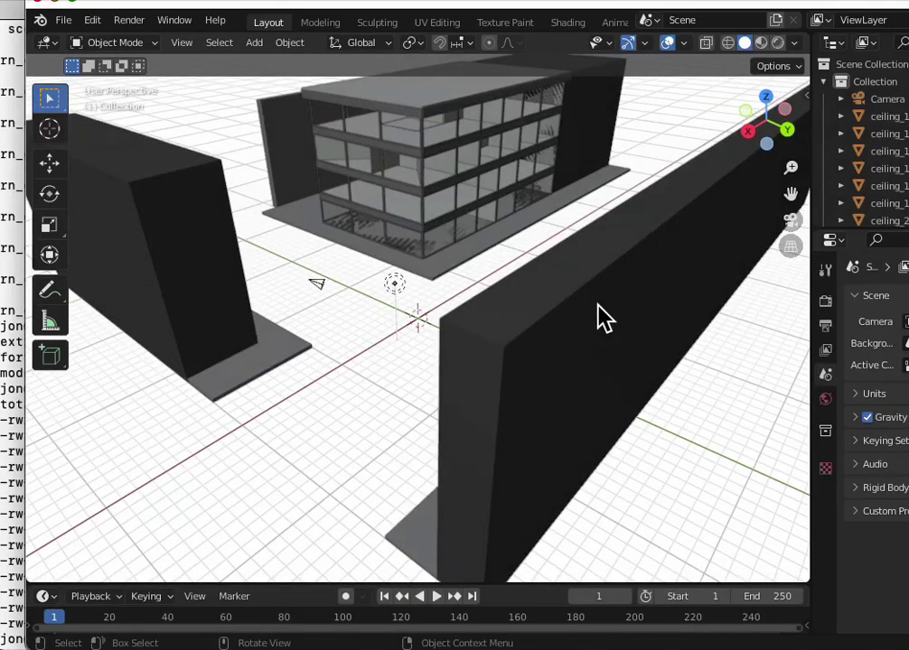
middle_click_drag(707, 366, 450, 318)
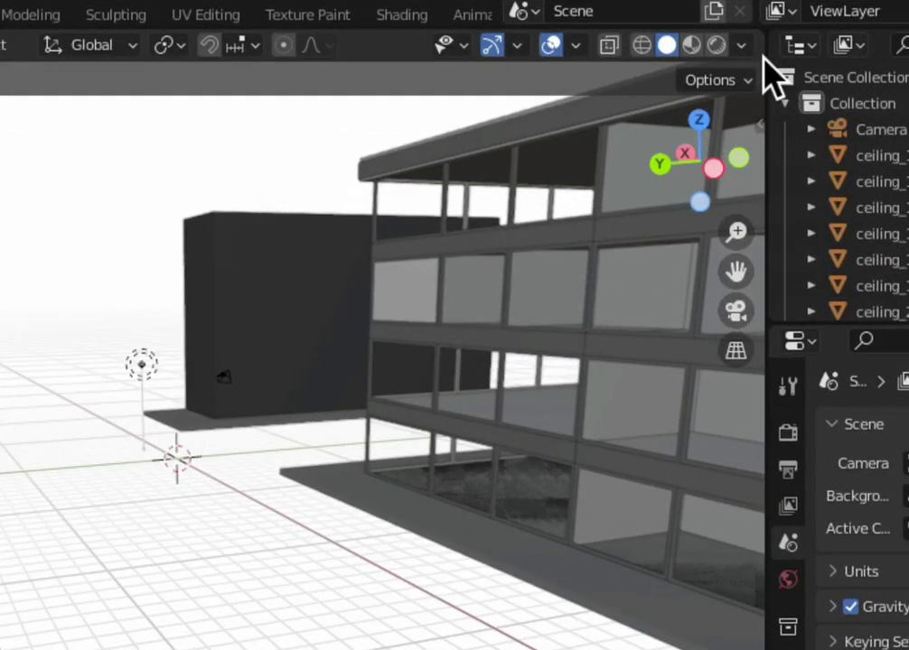
Untick the Floor overlay, switch to Wireframe shading, and turn X-Ray off
left_click(576, 47)
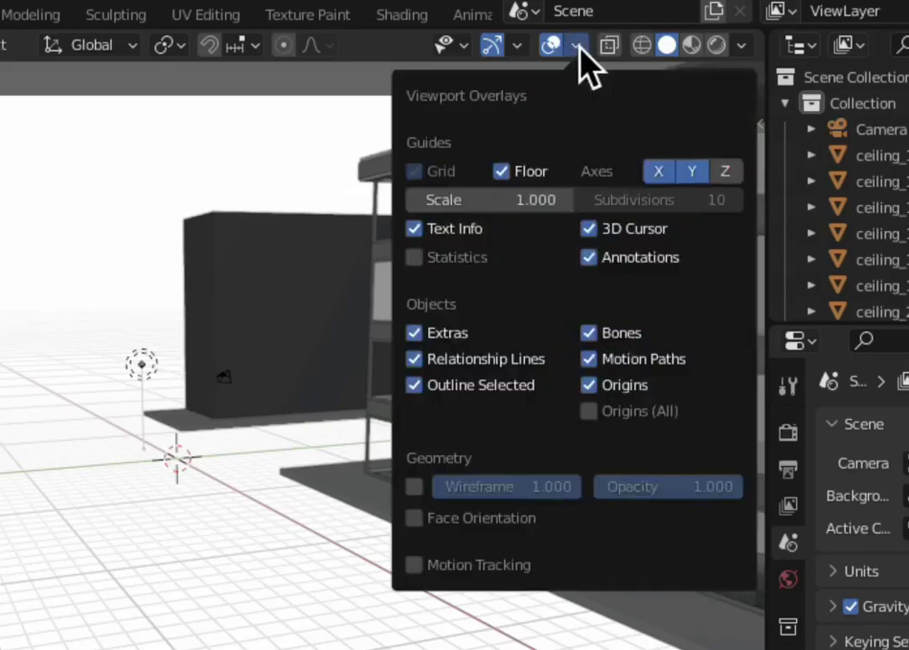
left_click(502, 172)
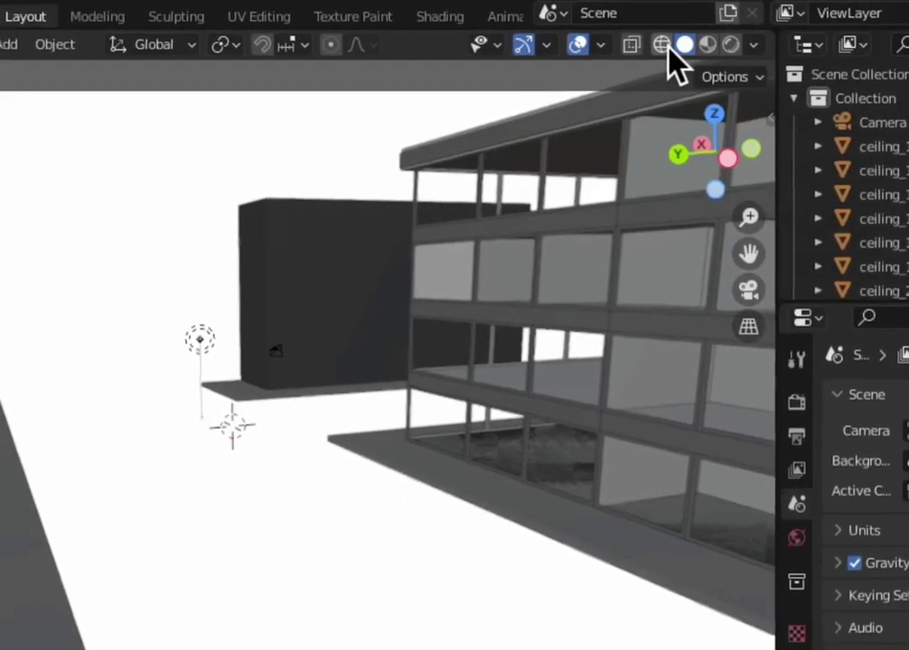
left_click(673, 45)
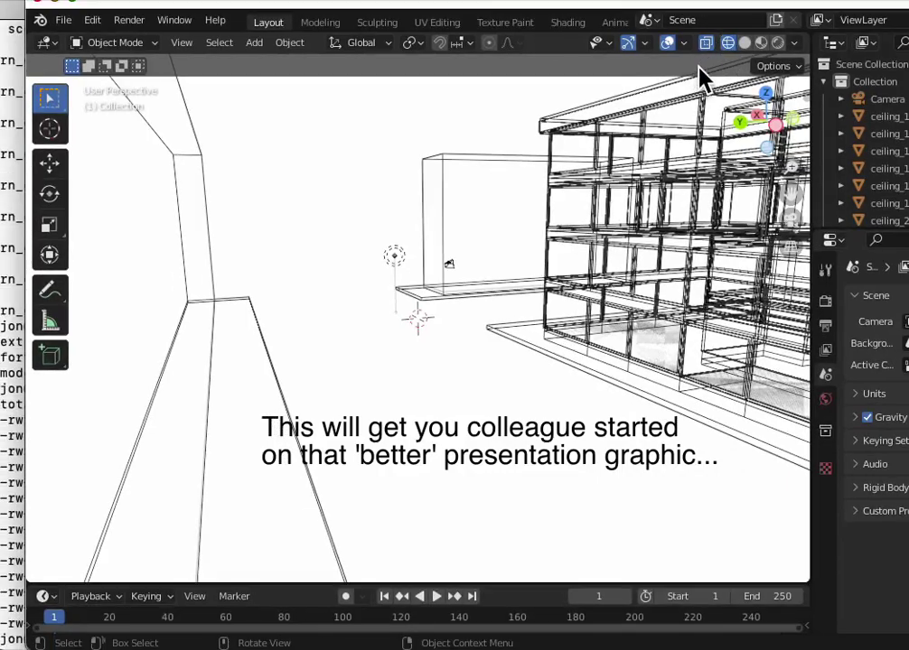
left_click(708, 45)
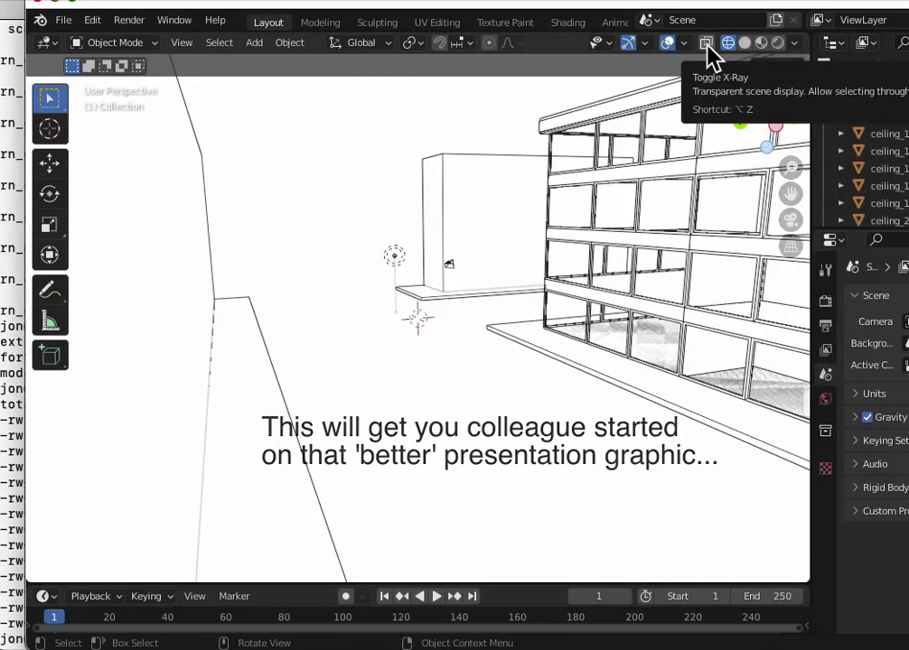